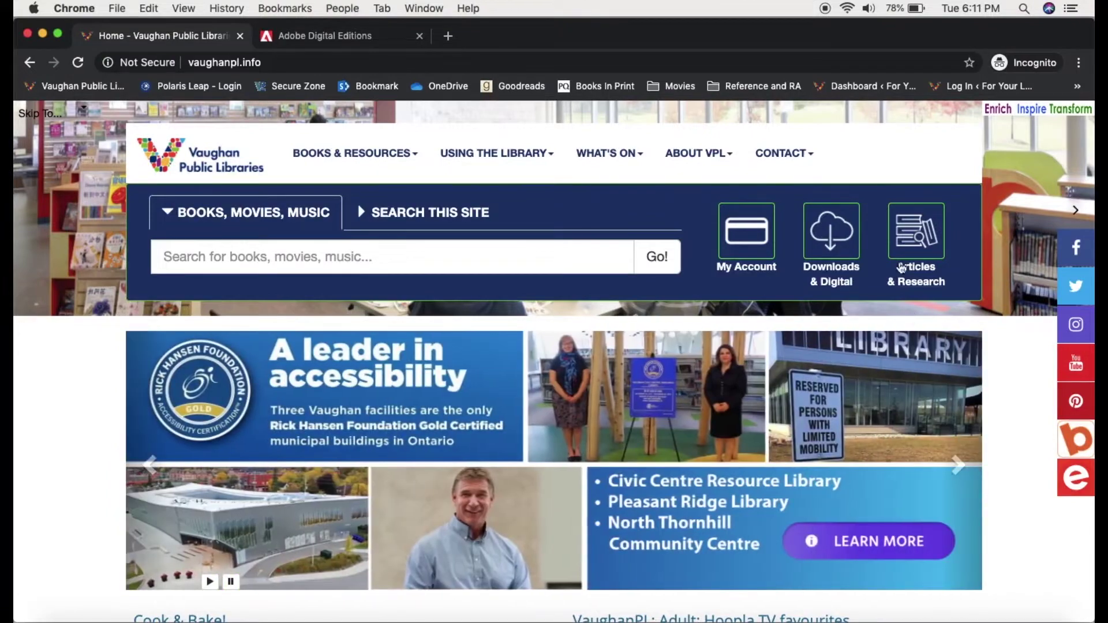
Step: Open the library's OverDrive eBooks & eAudiobooks collection from the Downloads & Digital page
left_click(839, 263)
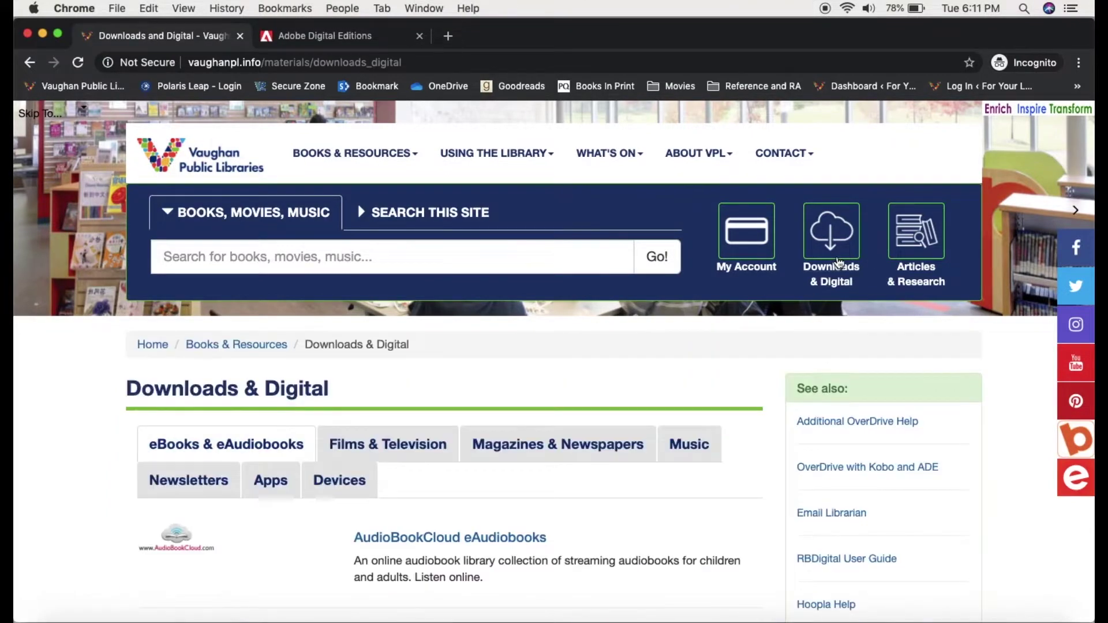
scroll(475, 386, "down", 2)
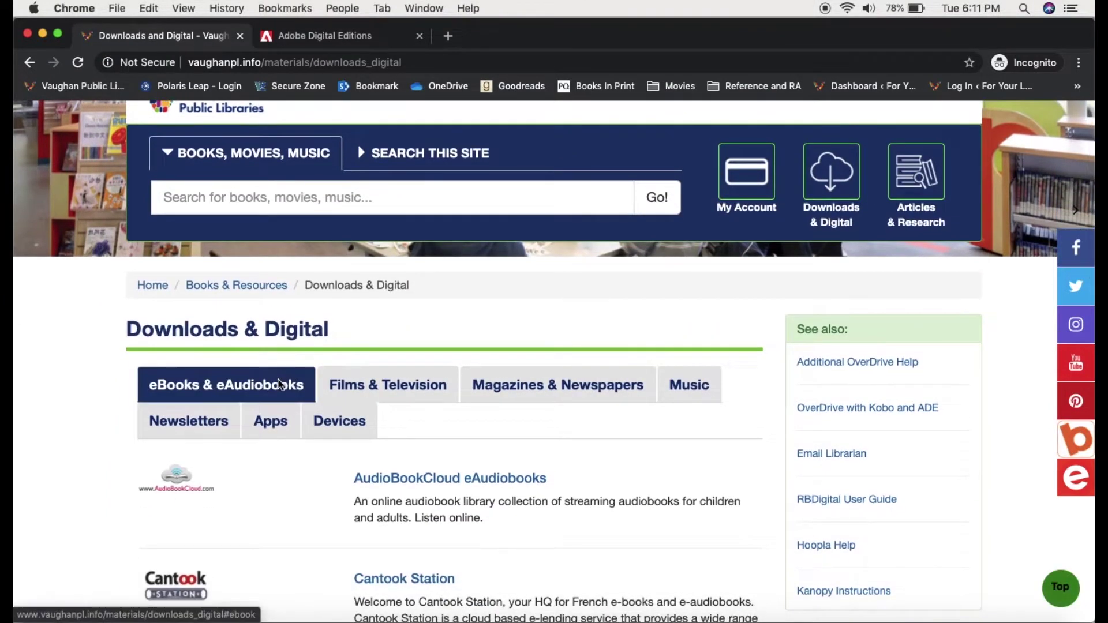
scroll(319, 482, "down", 6)
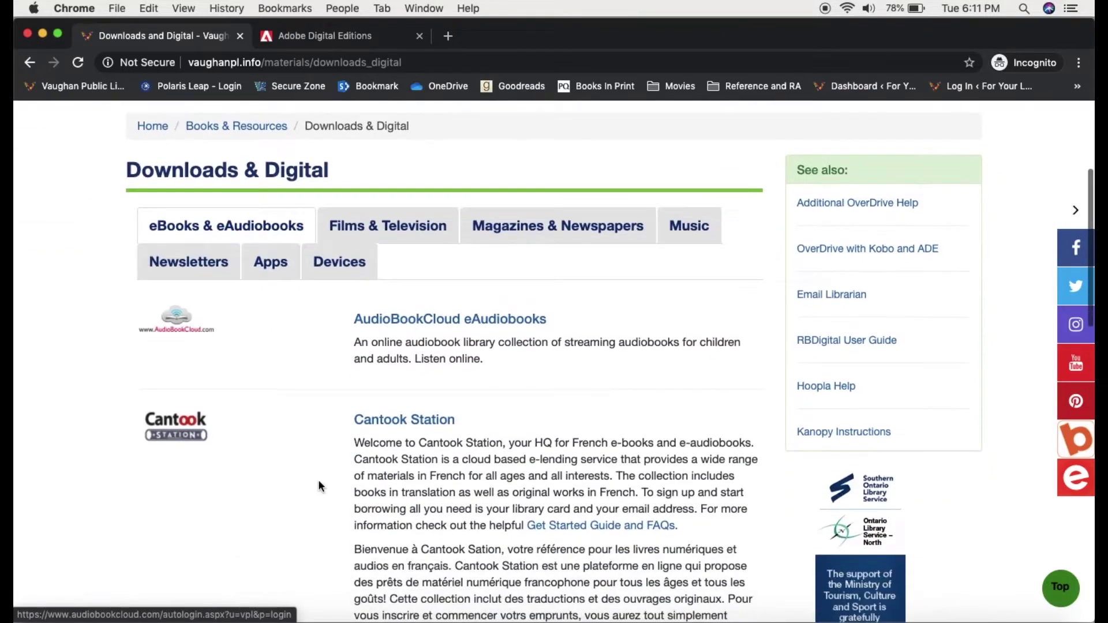
scroll(319, 485, "down", 6)
scroll(317, 486, "up", 1)
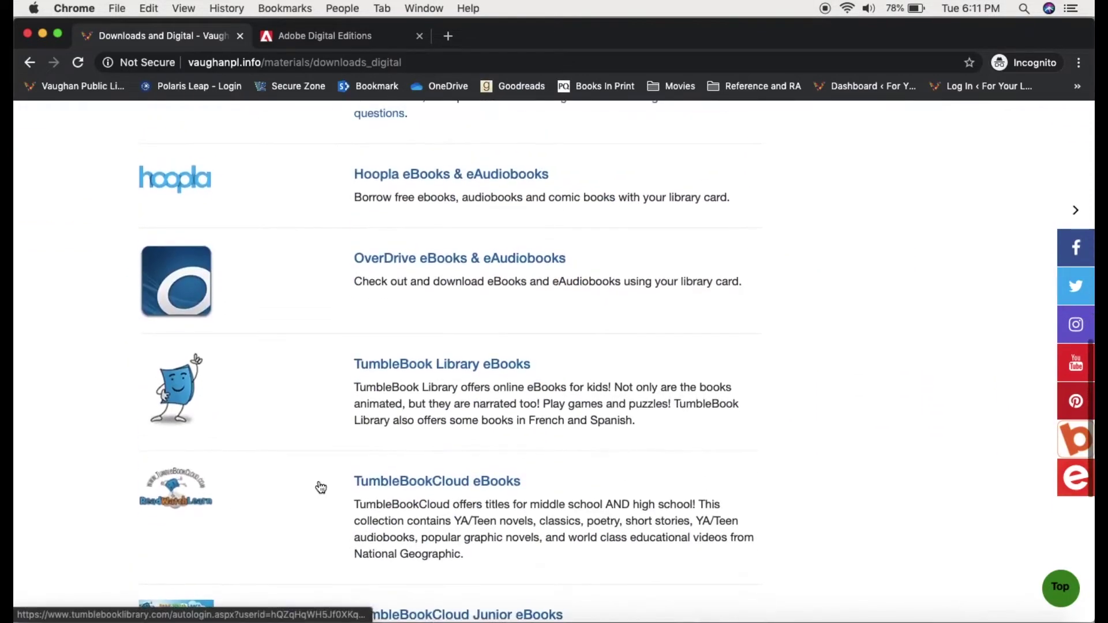
left_click(407, 257)
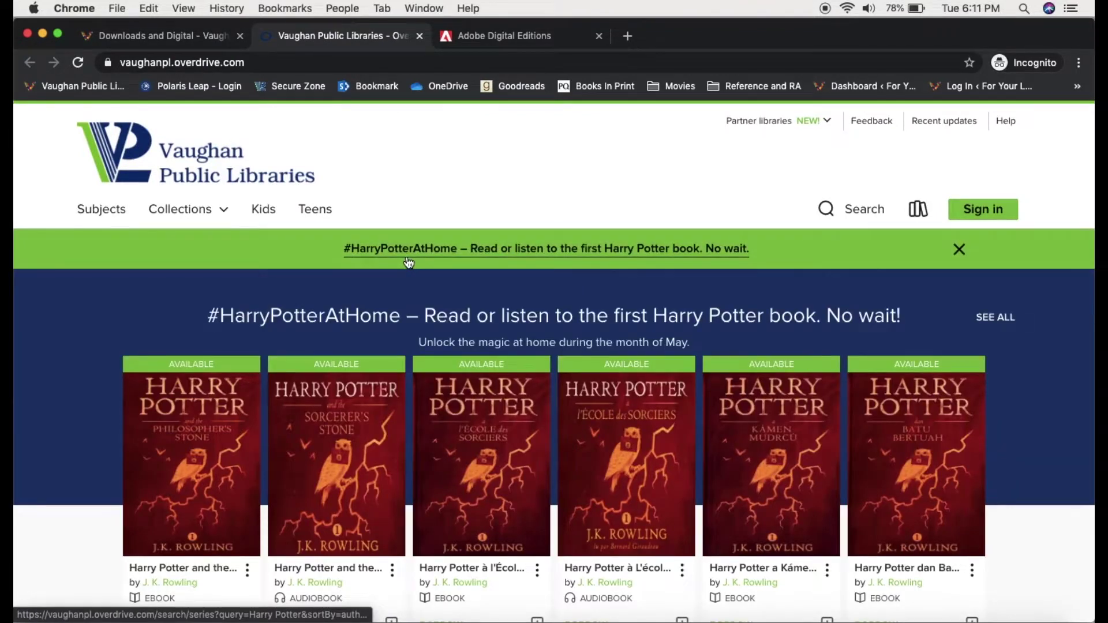
Step: Sign in to OverDrive as a Vaughan Public Libraries cardholder with the library card number and PIN
left_click(995, 210)
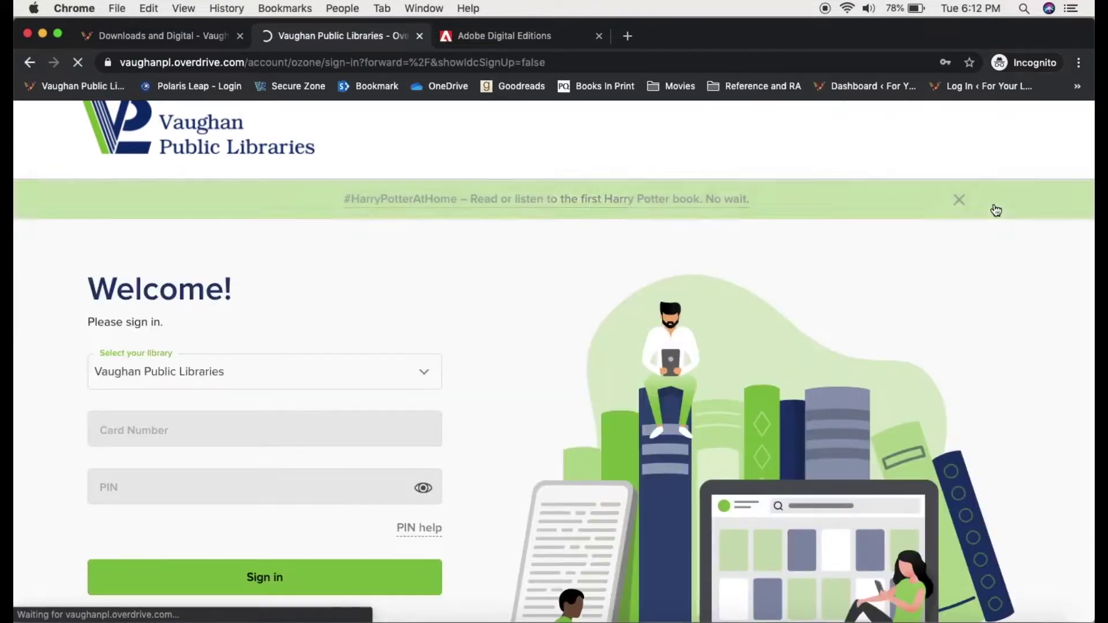
scroll(518, 336, "down", 1)
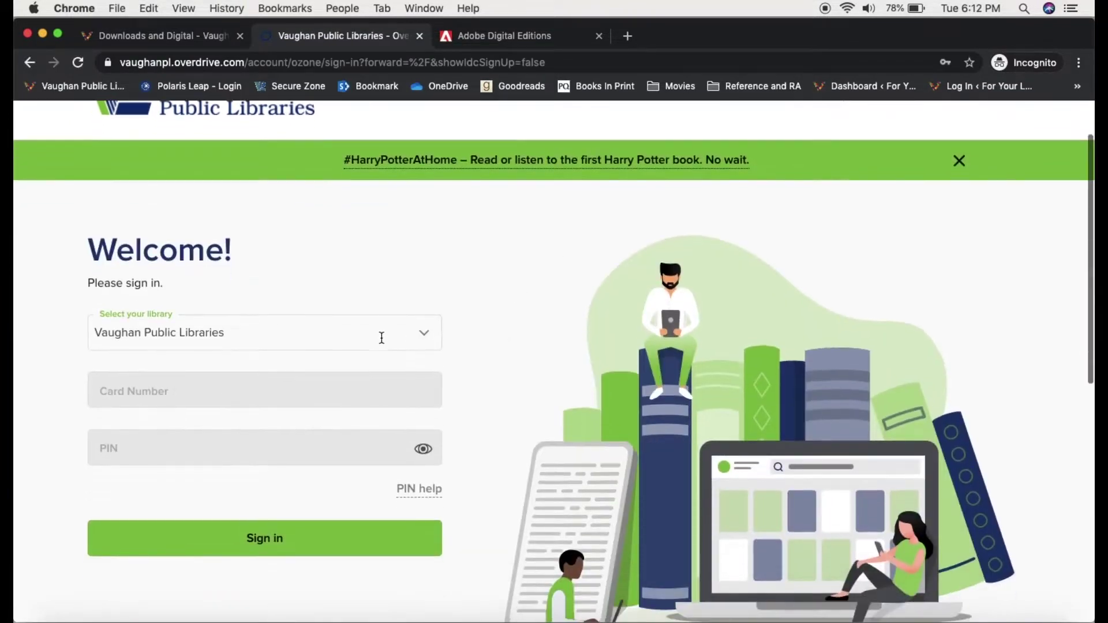
left_click(381, 337)
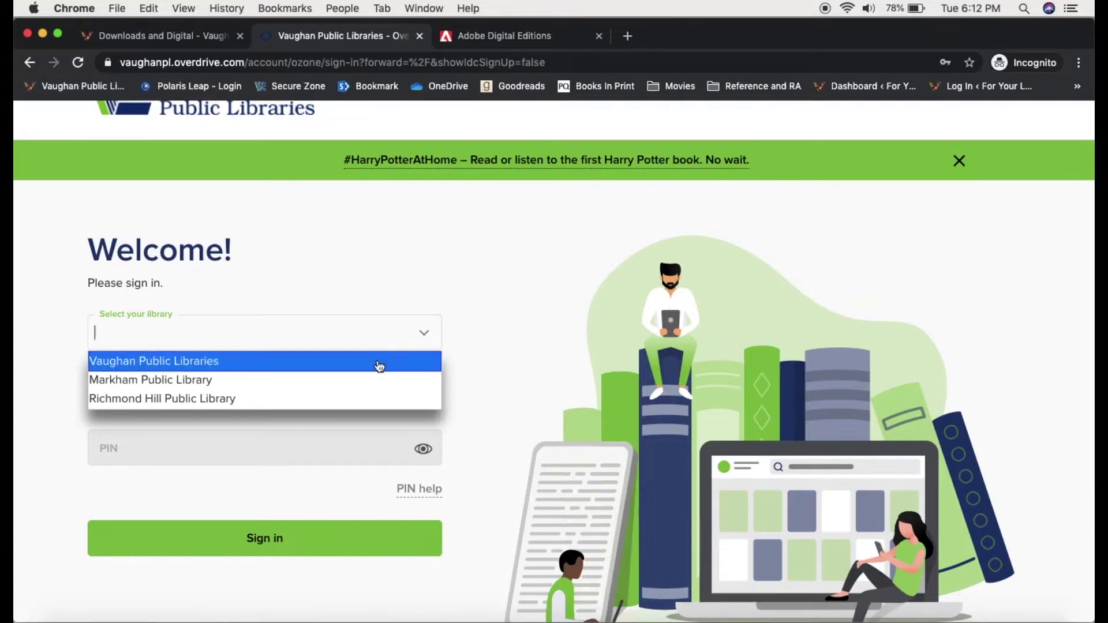
left_click(377, 362)
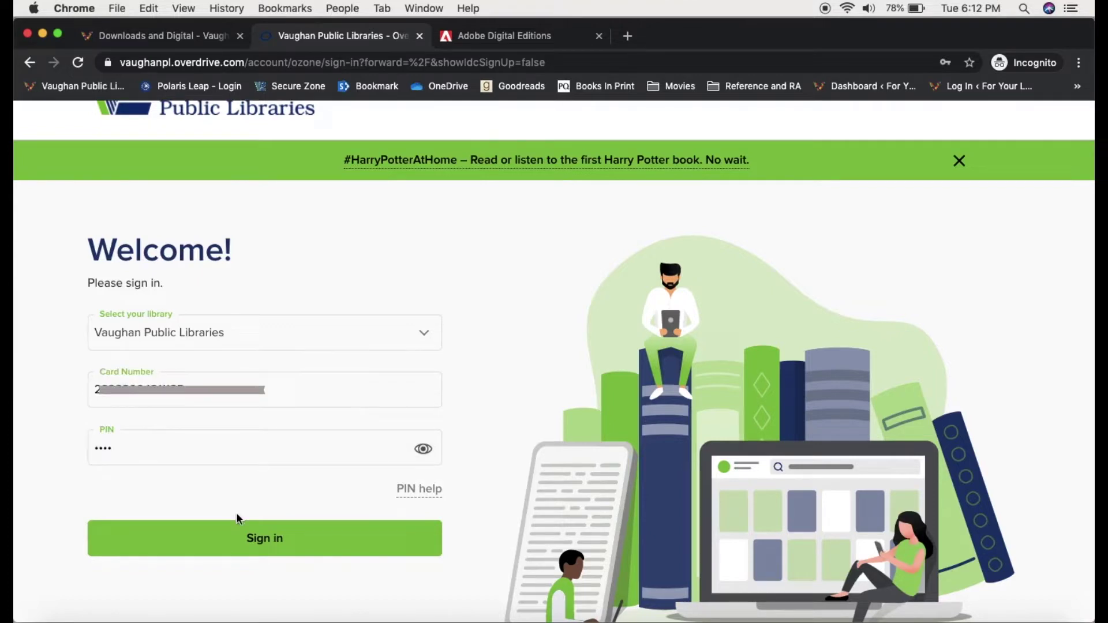
left_click(243, 540)
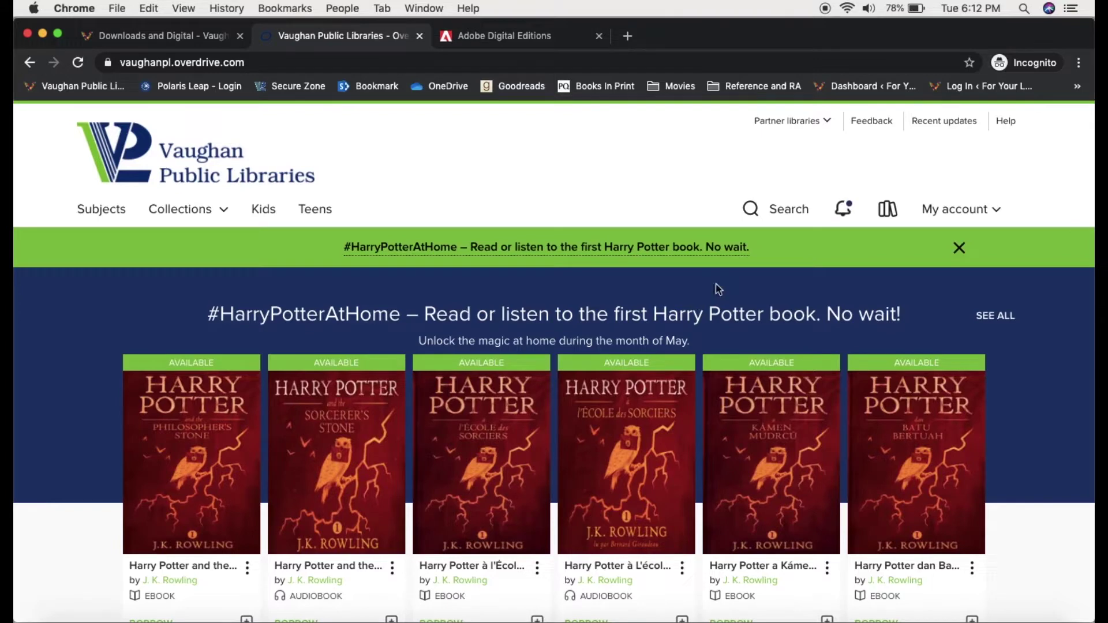
left_click(768, 212)
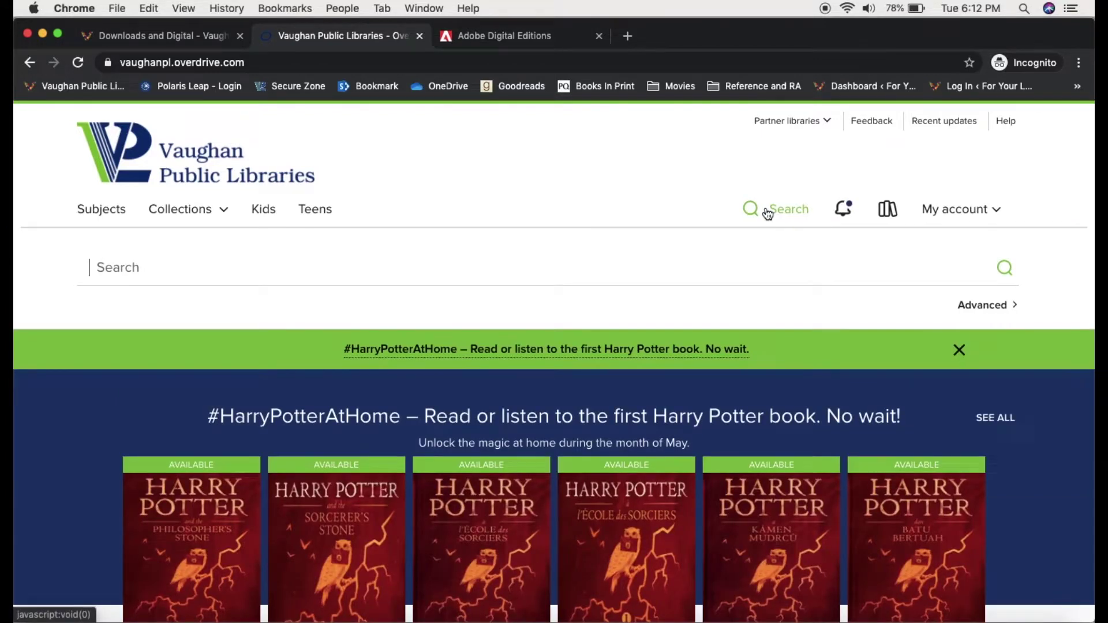
left_click(755, 214)
scroll(675, 348, "down", 3)
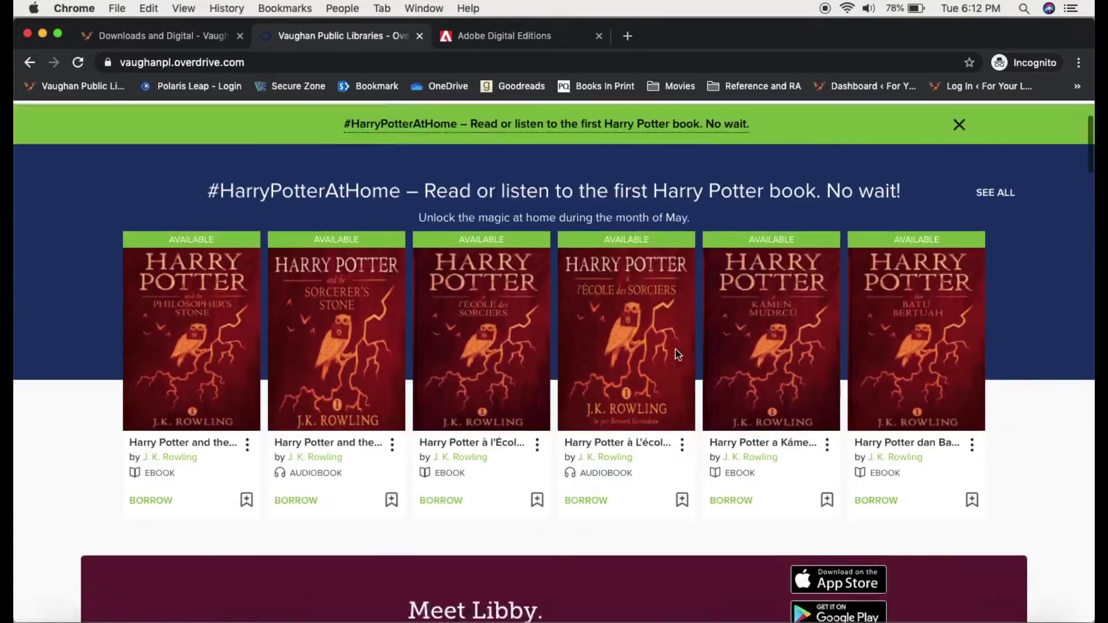
scroll(675, 348, "down", 10)
scroll(677, 353, "down", 5)
scroll(677, 354, "up", 10)
scroll(678, 356, "up", 2)
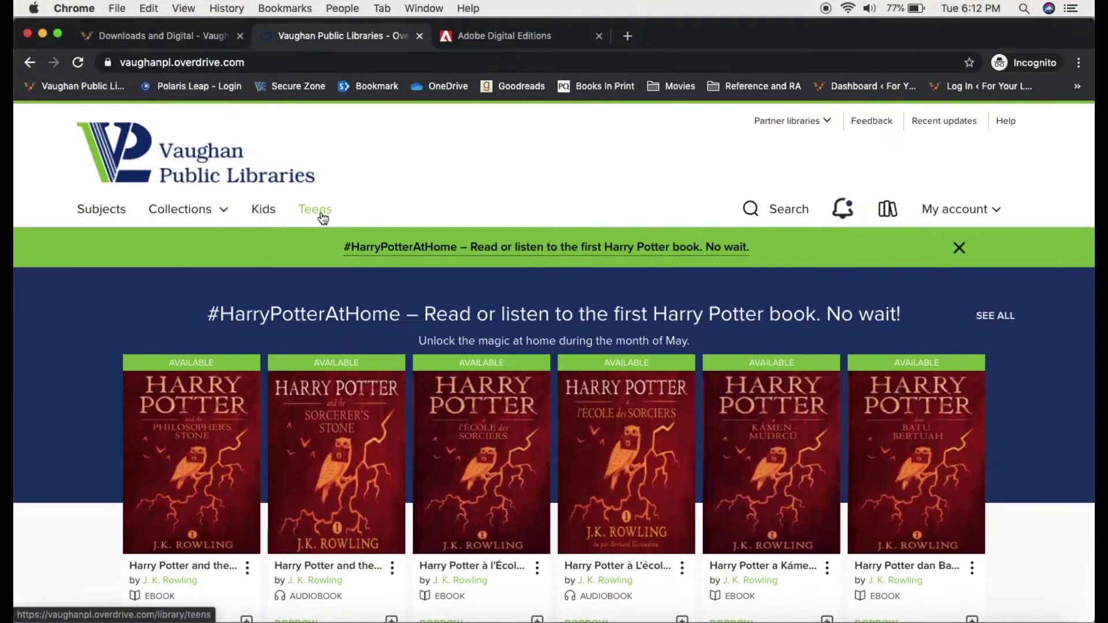
scroll(262, 321, "down", 2)
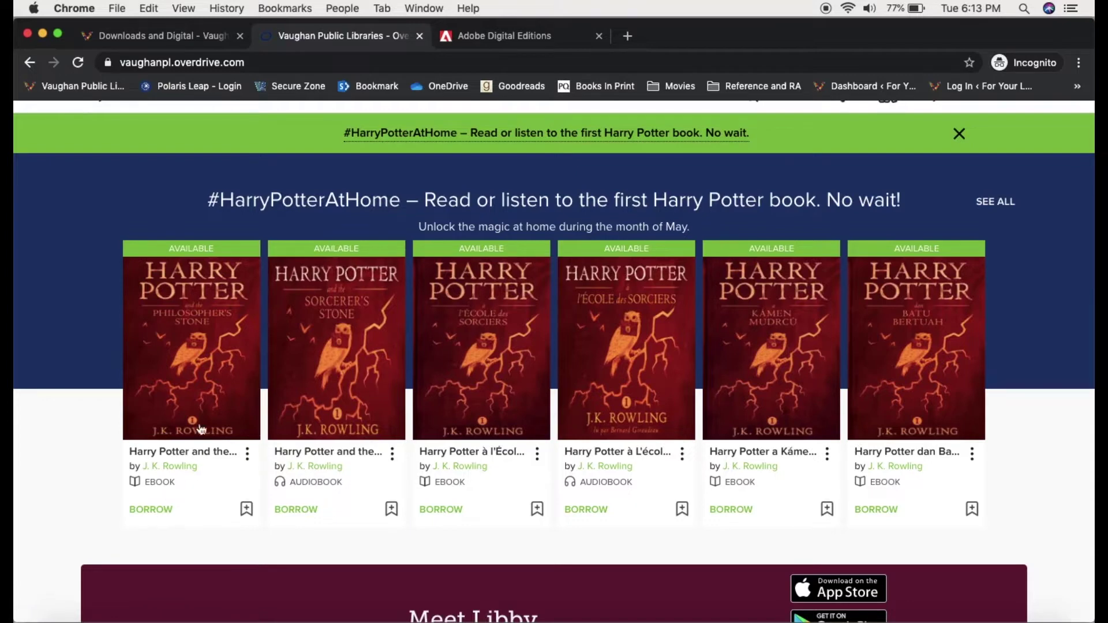
Step: Borrow the Philosopher's Stone ebook for 21 days and dismiss the success message
left_click(210, 391)
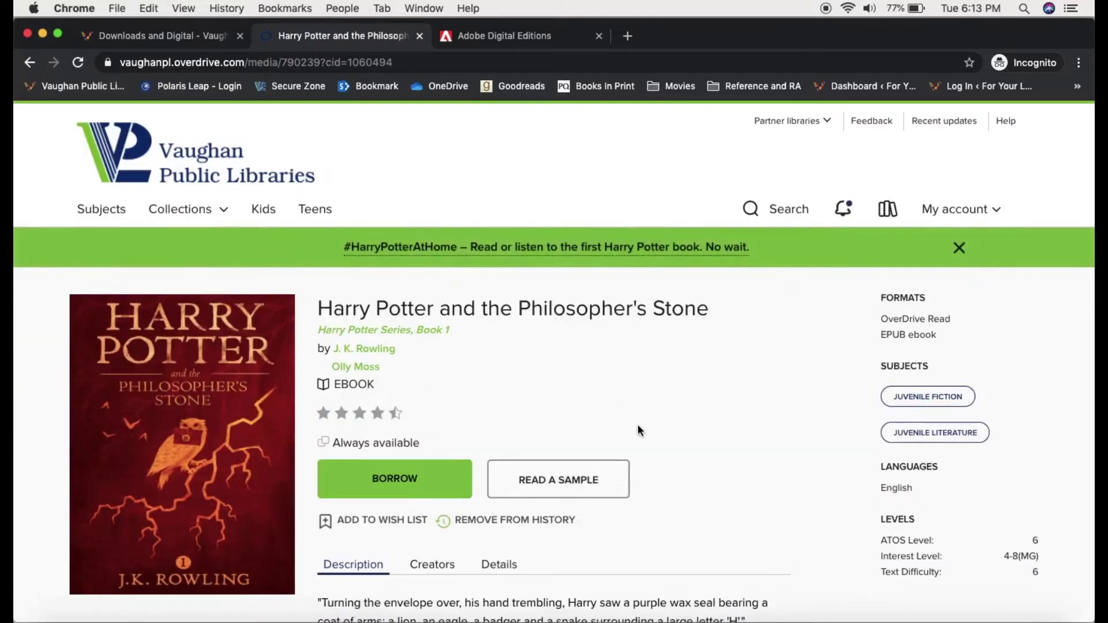
scroll(760, 442, "down", 3)
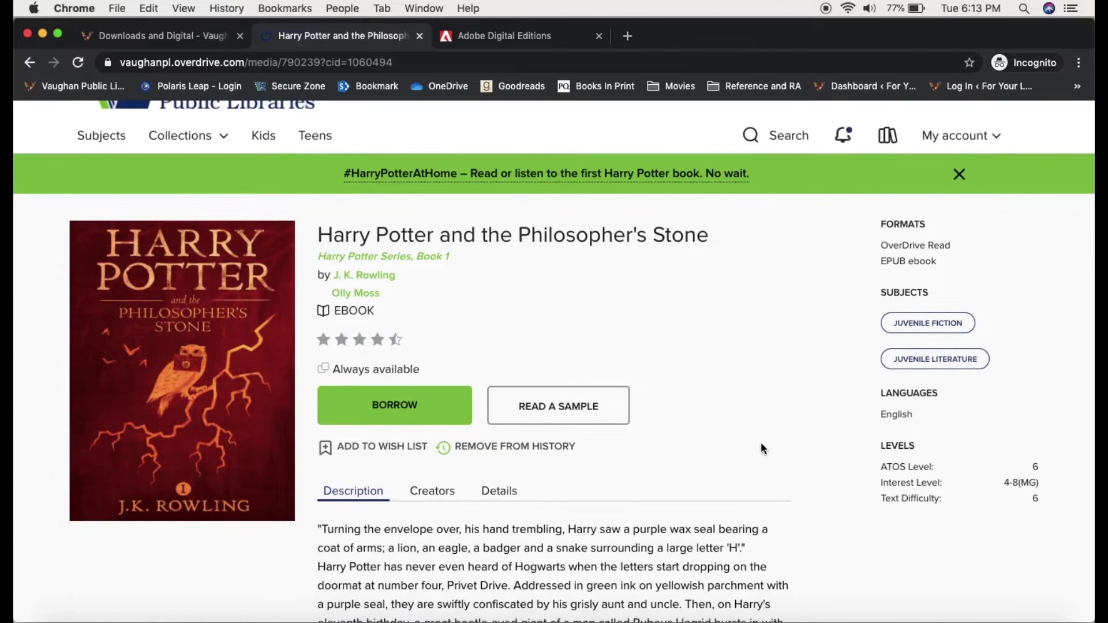
left_click(446, 403)
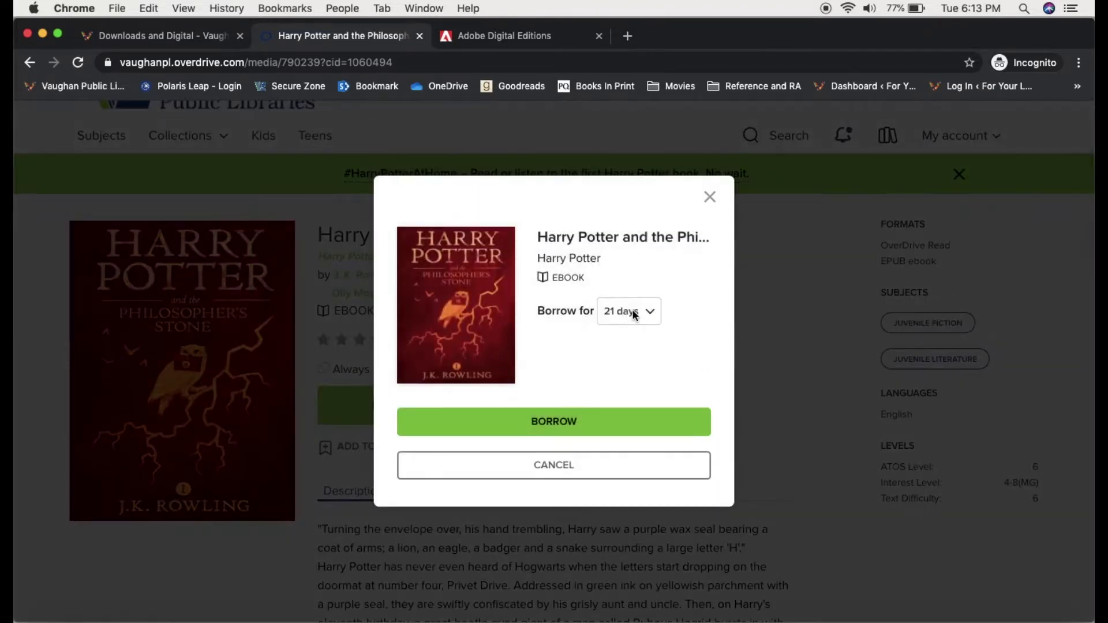
left_click(583, 420)
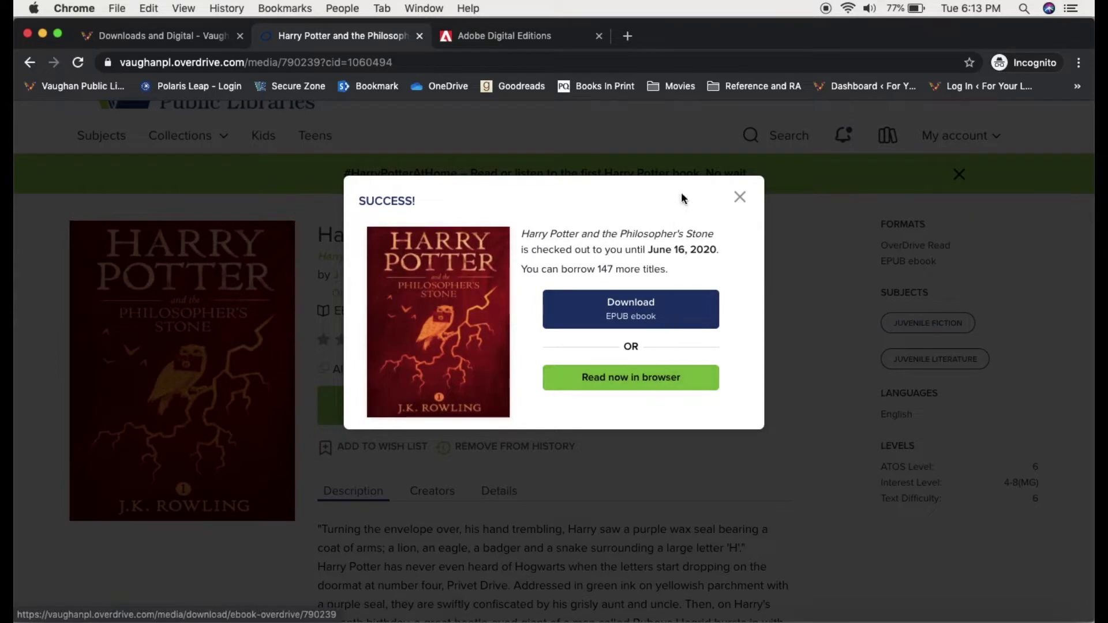
left_click(743, 197)
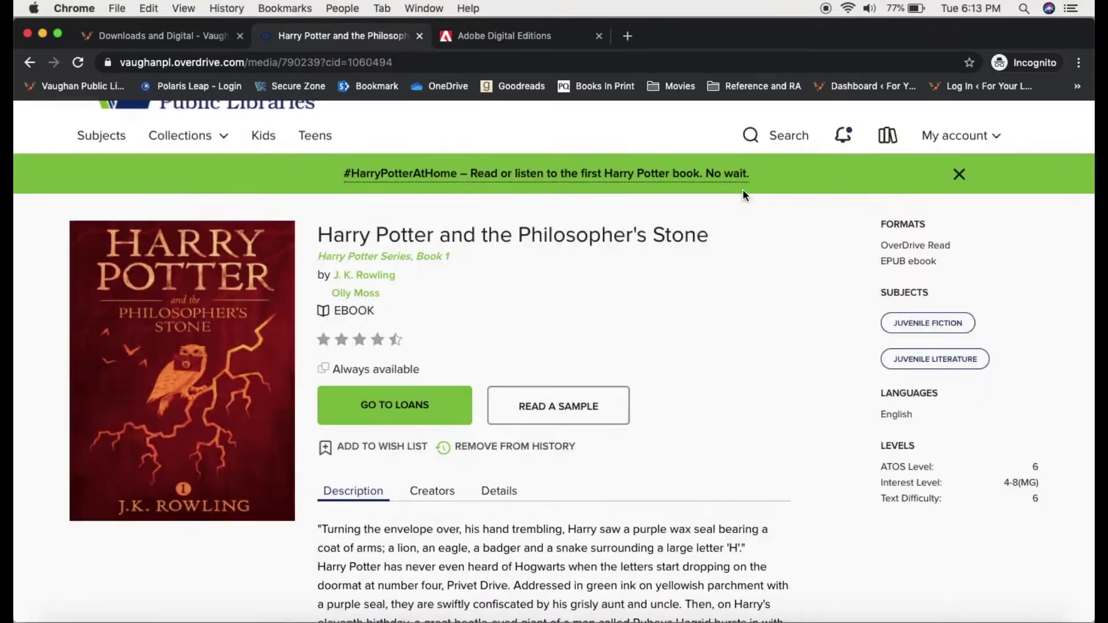
scroll(715, 288, "up", 3)
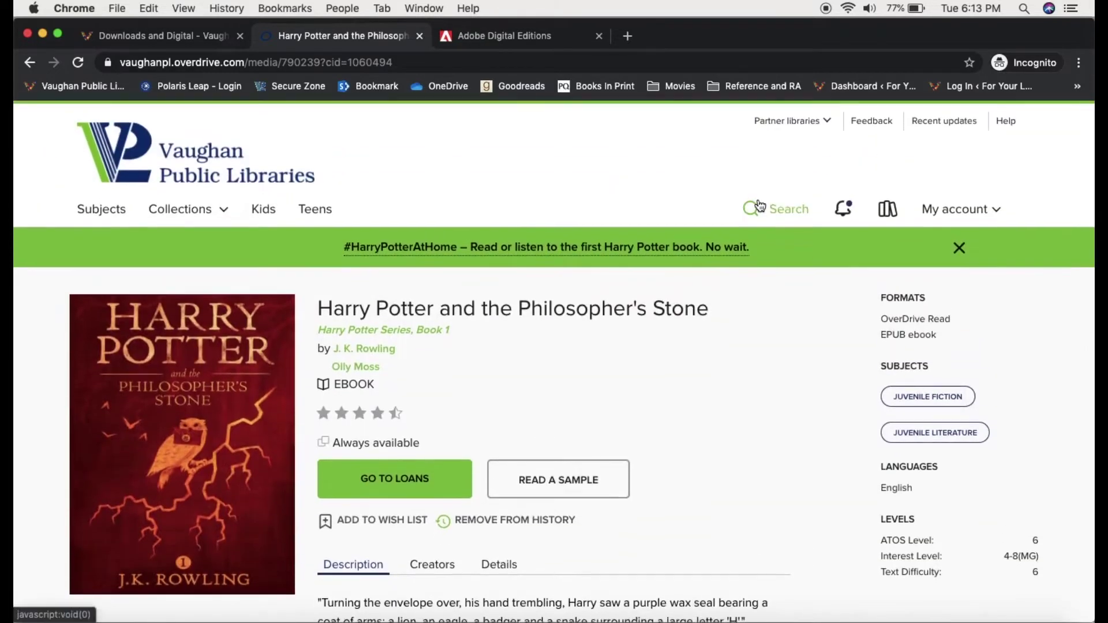
Step: Search 'harry' and open the Prisoner of Azkaban ebook page showing 0 of 6 copies
left_click(758, 210)
type("harry")
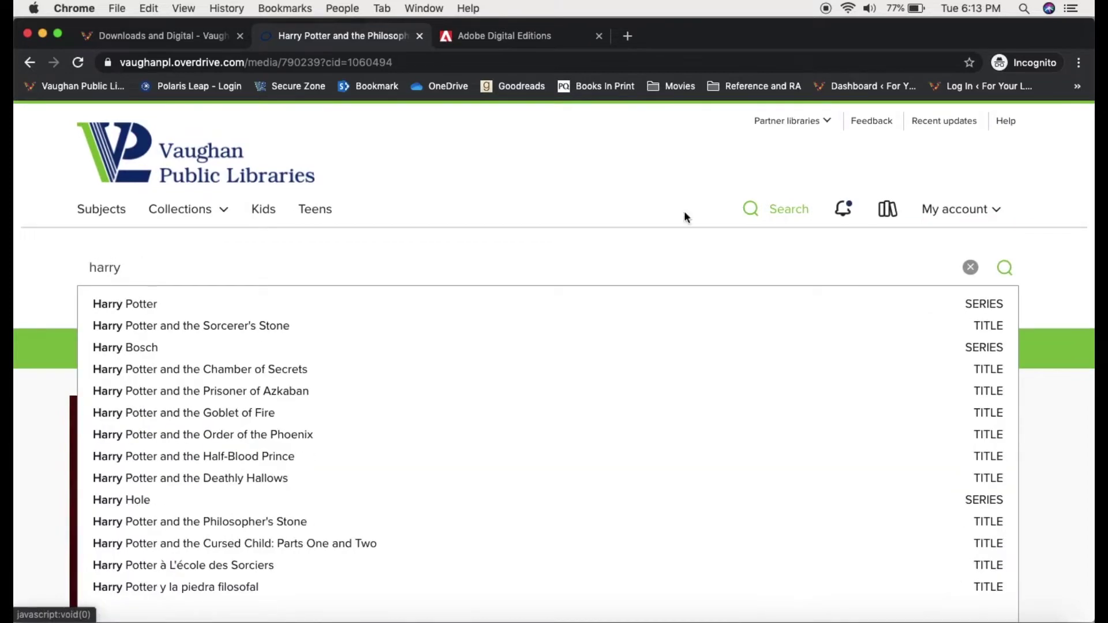
left_click(311, 391)
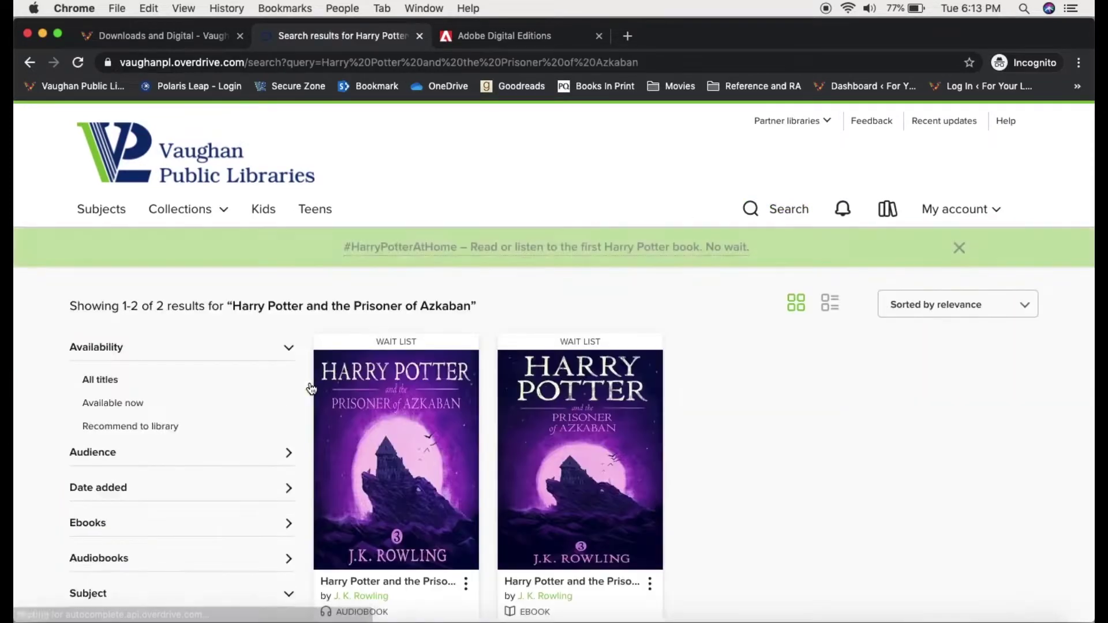
scroll(791, 398, "down", 2)
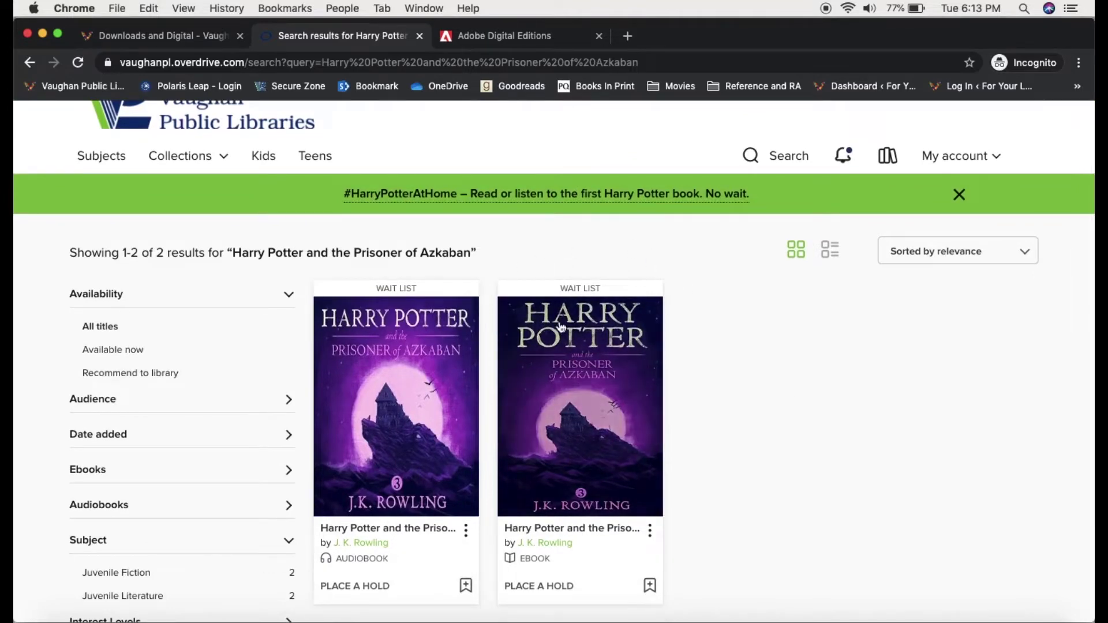
scroll(746, 449, "down", 1)
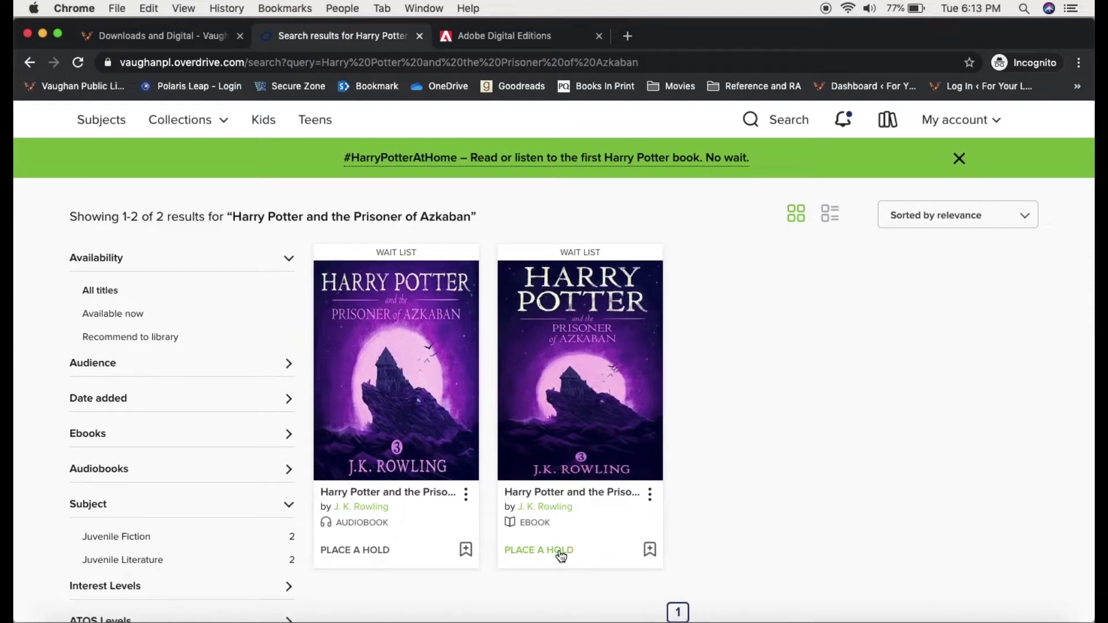
left_click(603, 388)
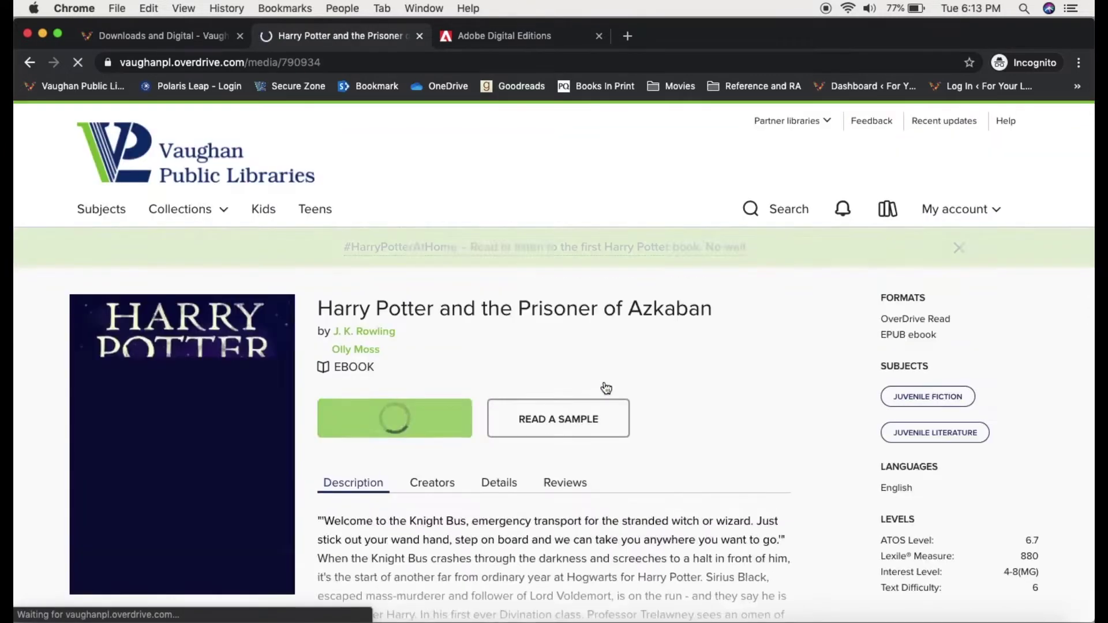
scroll(713, 415, "down", 1)
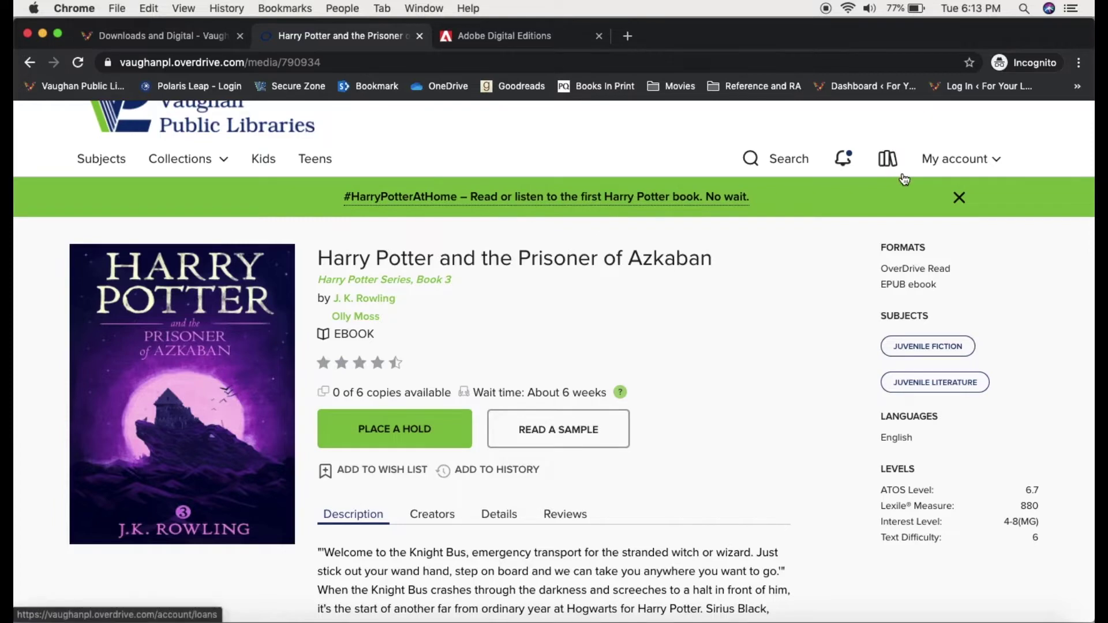
left_click(933, 167)
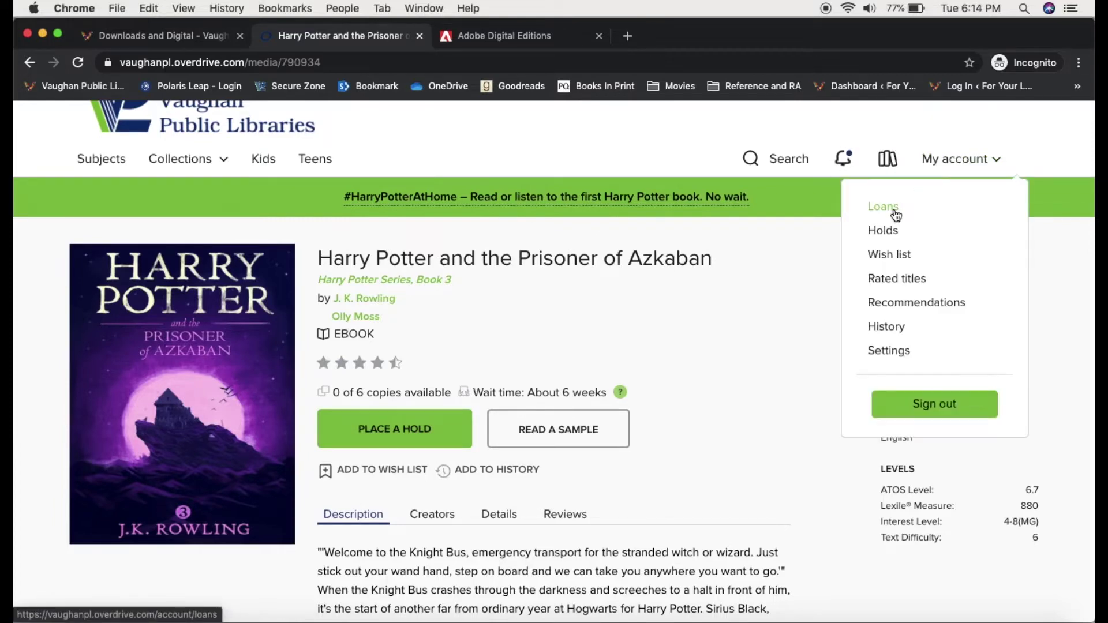
Step: Open the Philosopher's Stone ebook from Loans in the browser reader, then close the reader tab
left_click(826, 216)
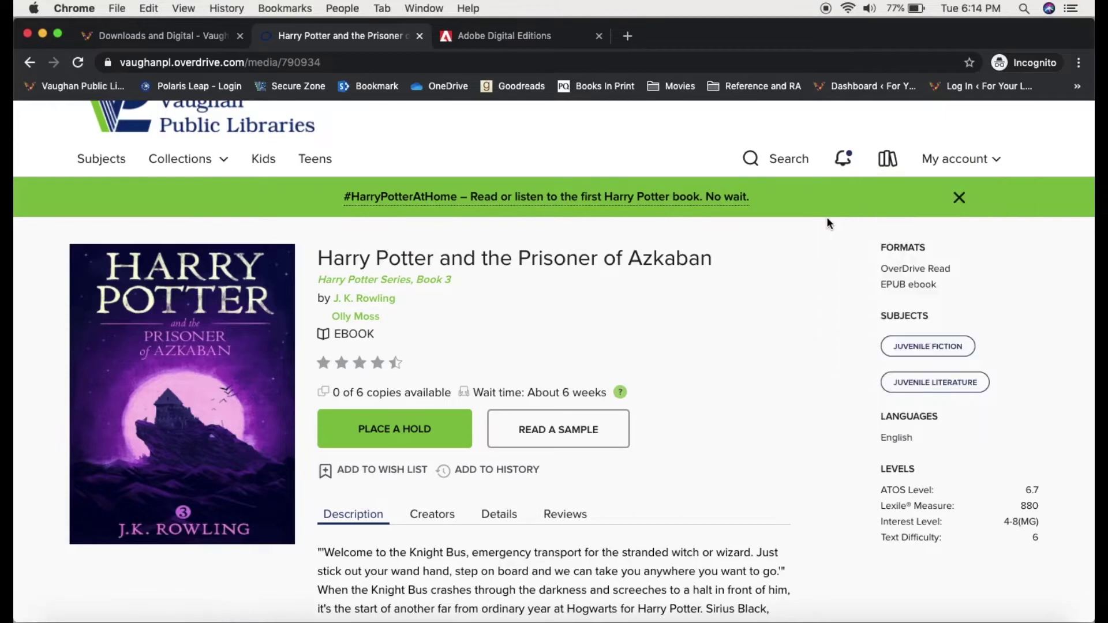
left_click(889, 168)
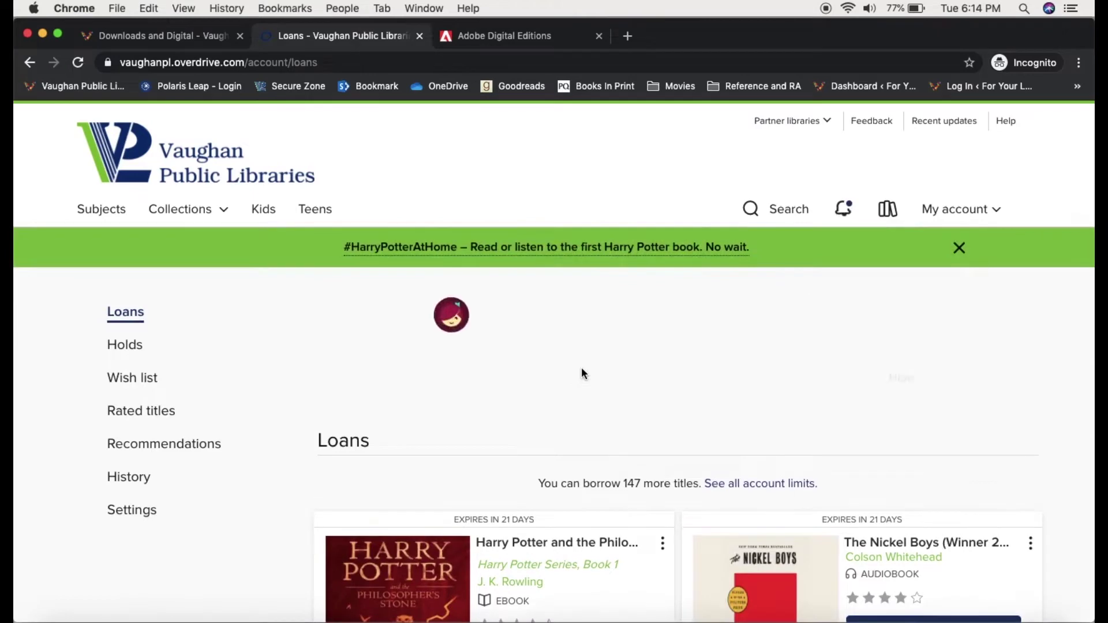
scroll(580, 367, "down", 4)
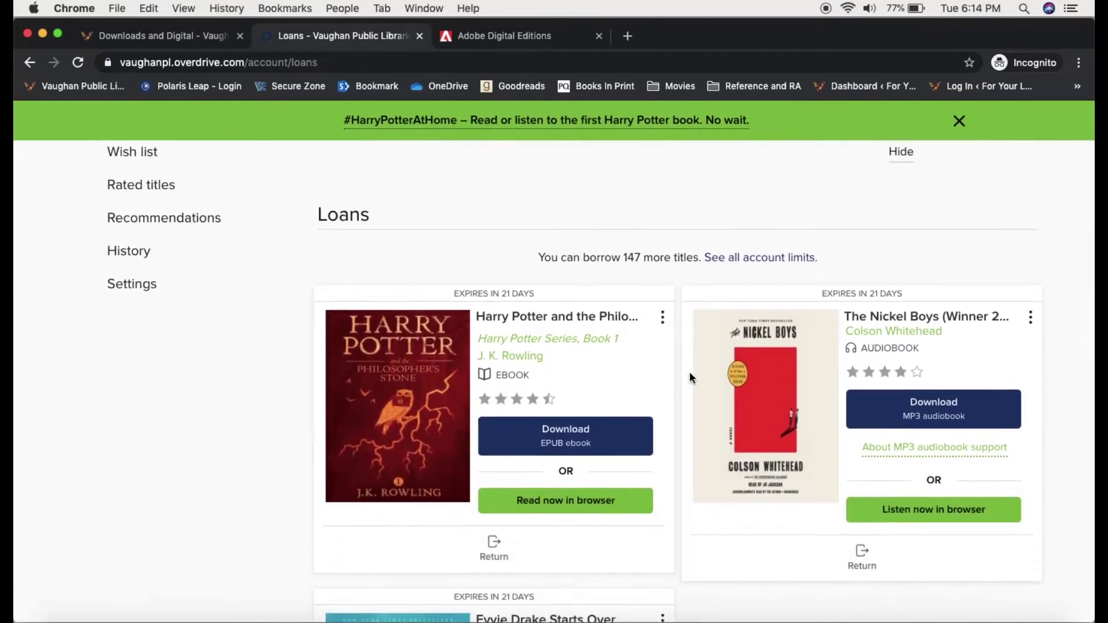
scroll(674, 375, "down", 1)
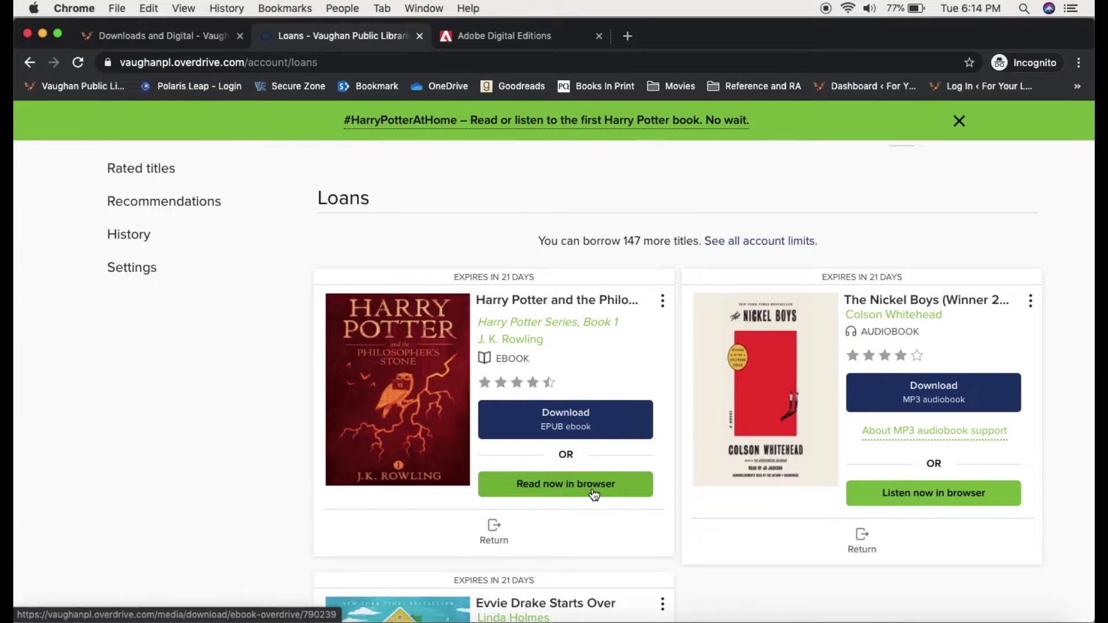
left_click(592, 488)
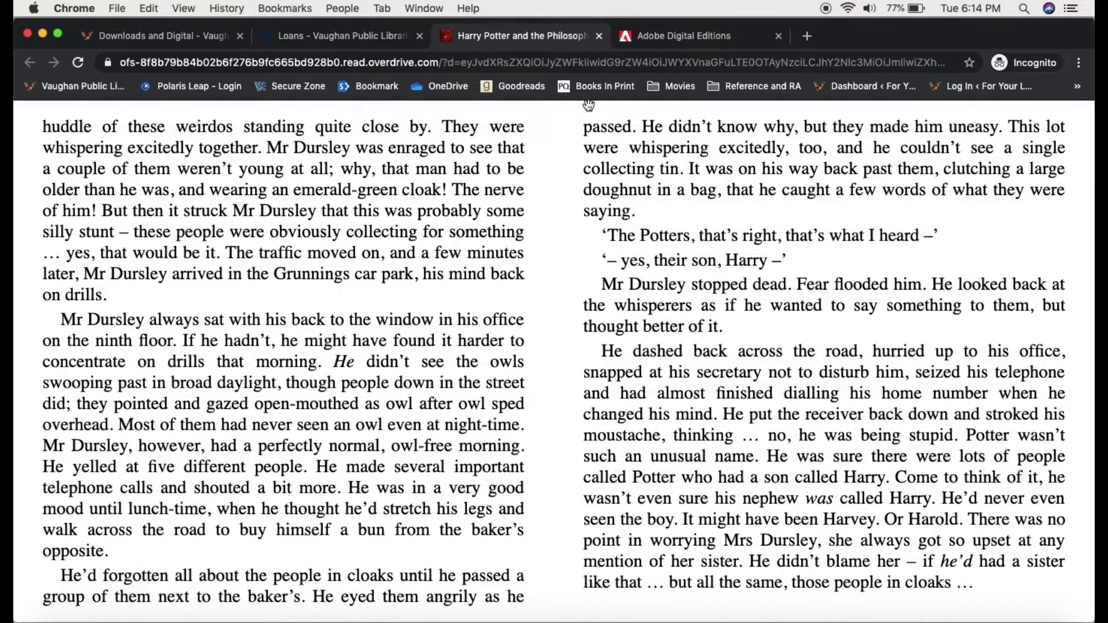
left_click(599, 36)
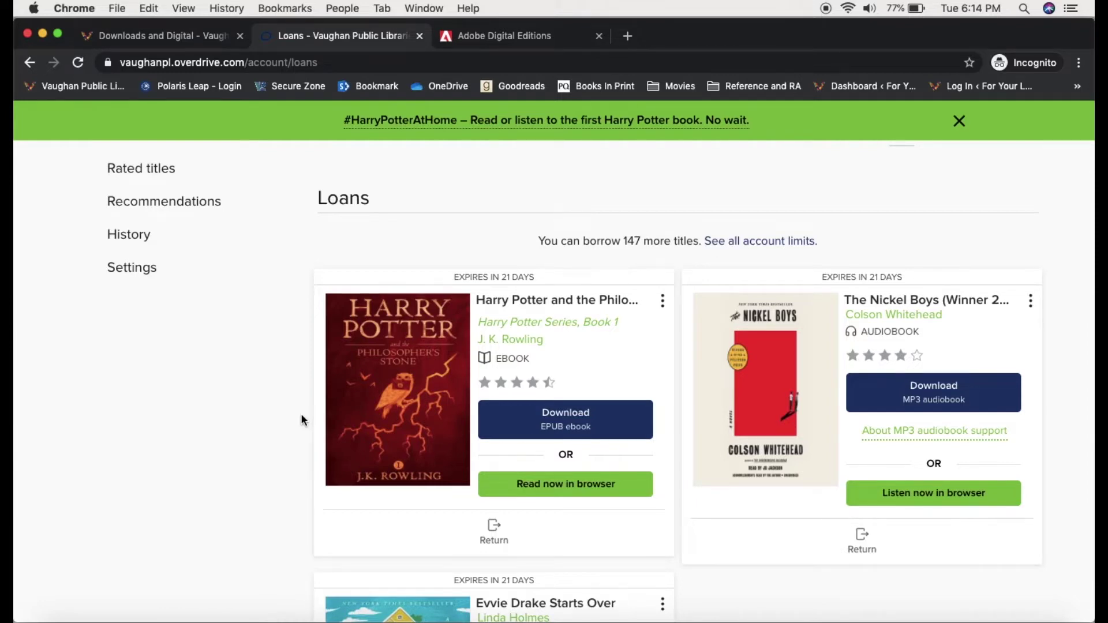
left_click(541, 39)
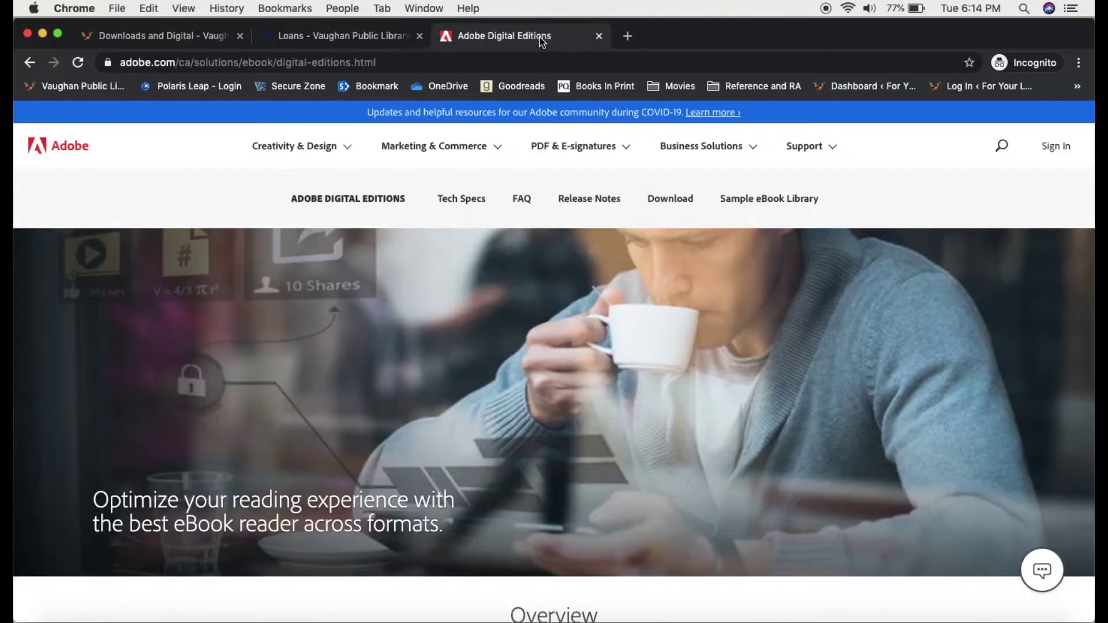
left_click(688, 205)
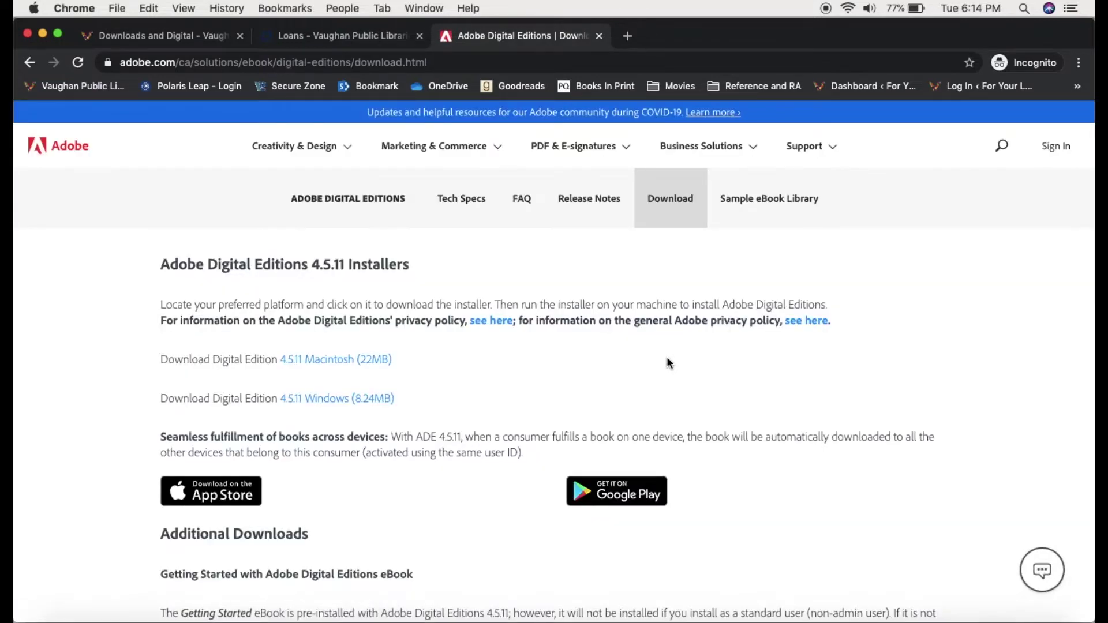
left_click(1051, 154)
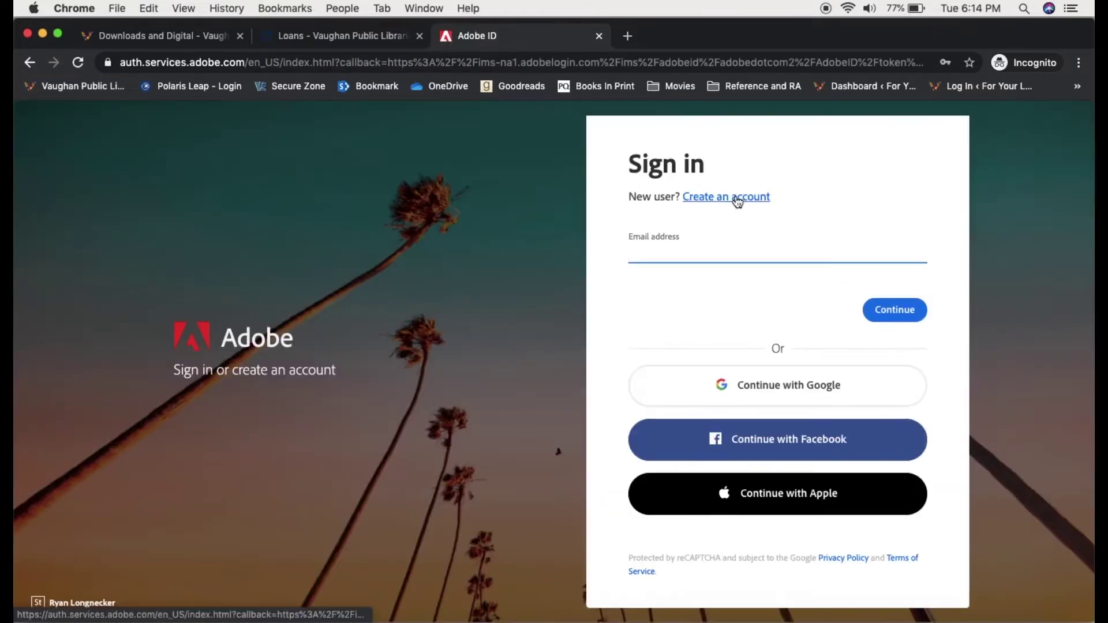
left_click(736, 198)
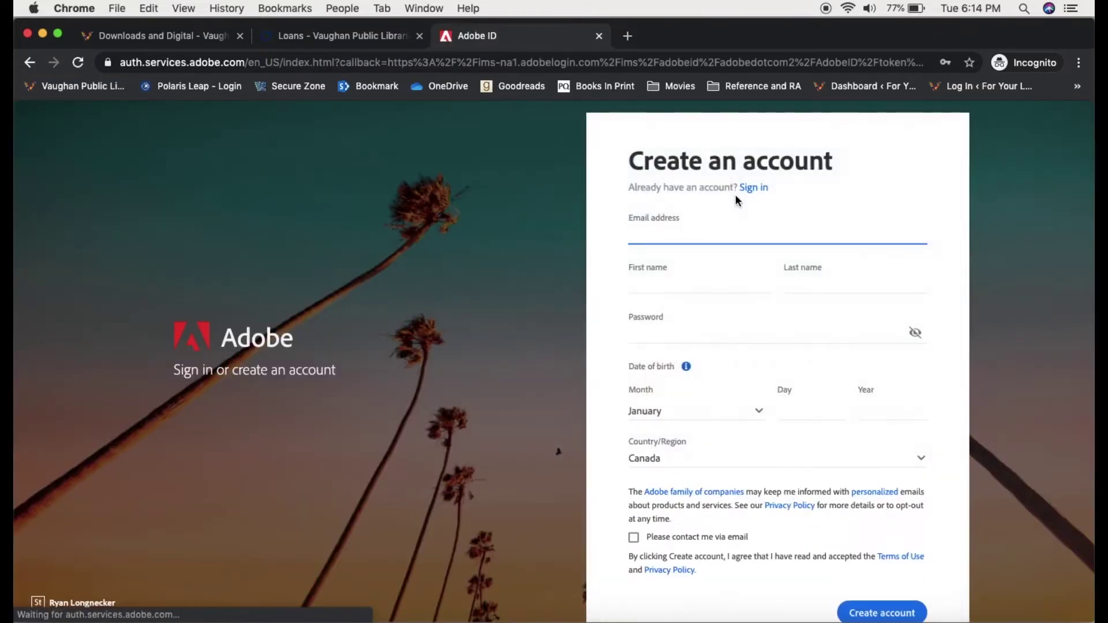
left_click(395, 38)
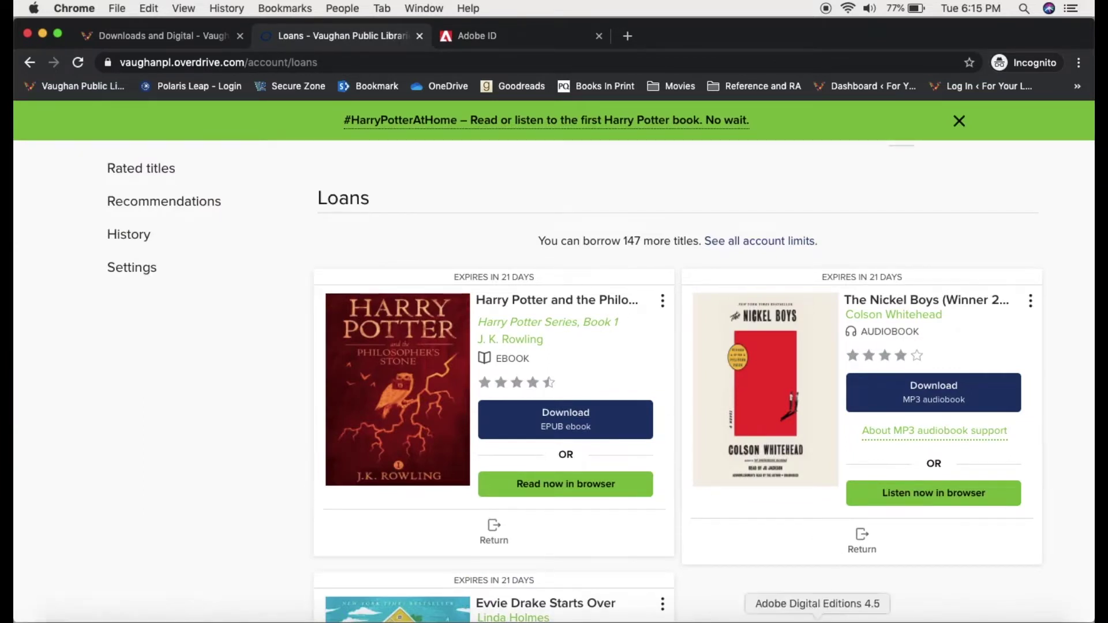
left_click(817, 621)
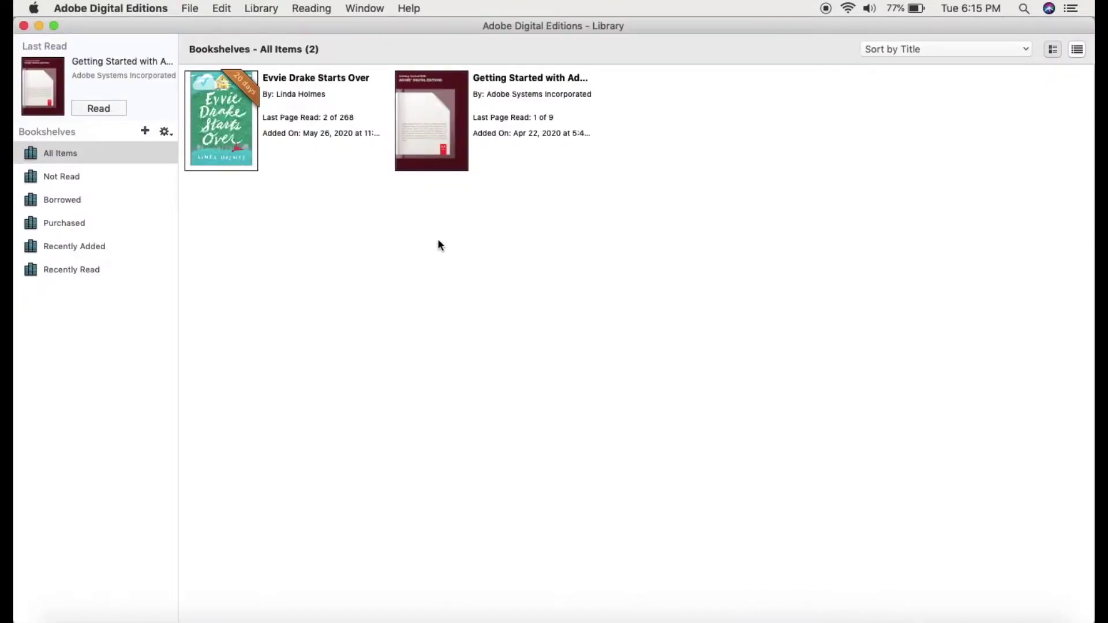
left_click(408, 9)
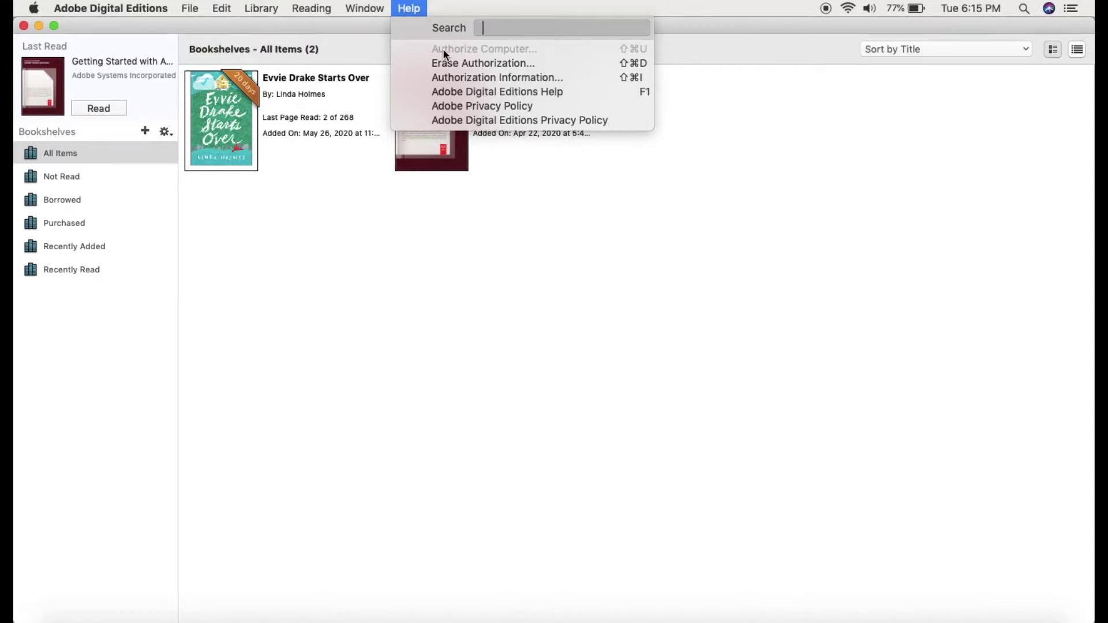
left_click(370, 195)
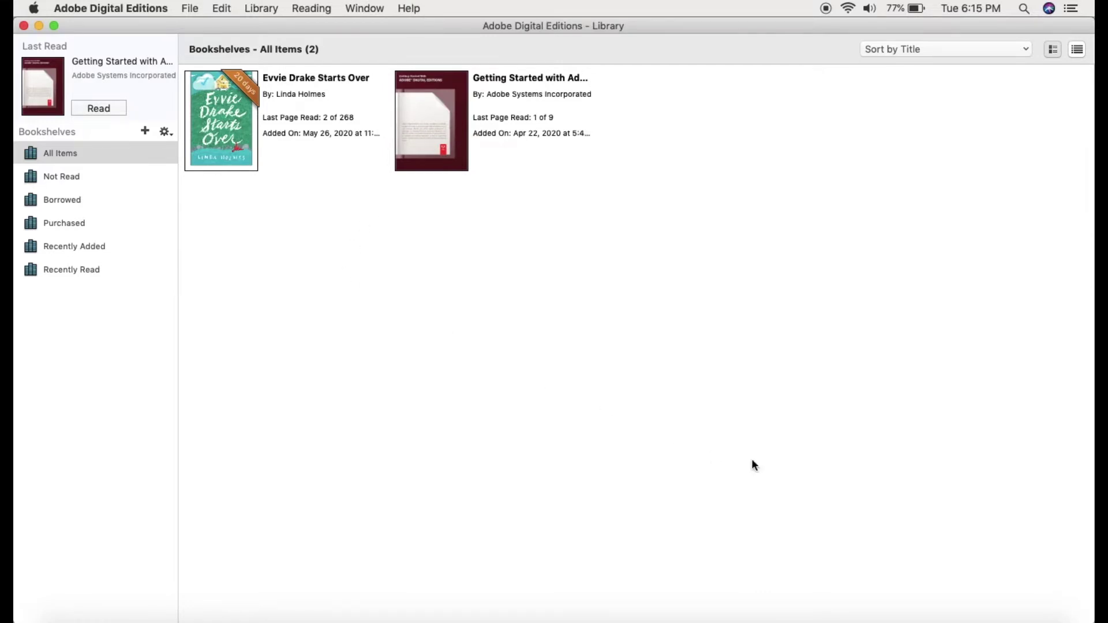
left_click(776, 619)
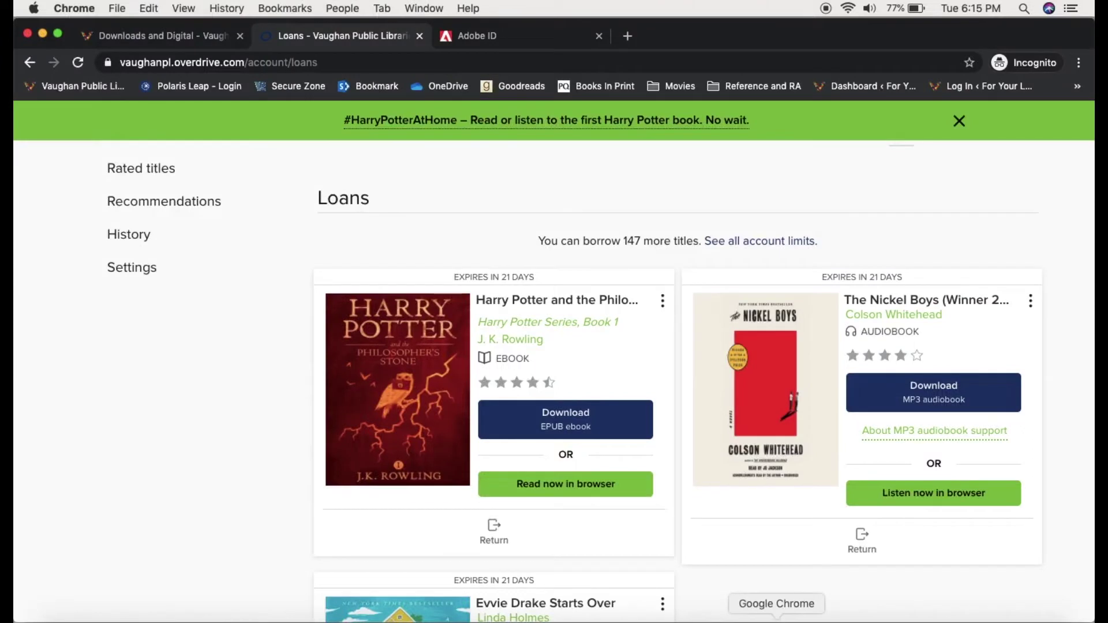
Step: Download the Harry Potter ebook as an EPUB, accepting the Adobe Digital Editions compatibility notice
left_click(617, 430)
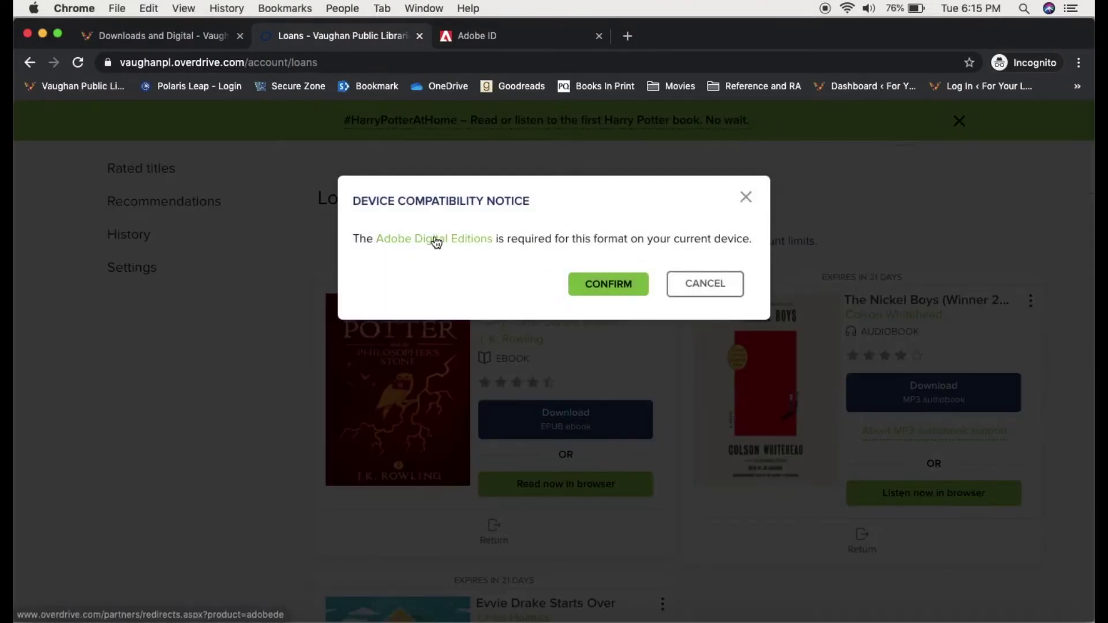
left_click(632, 277)
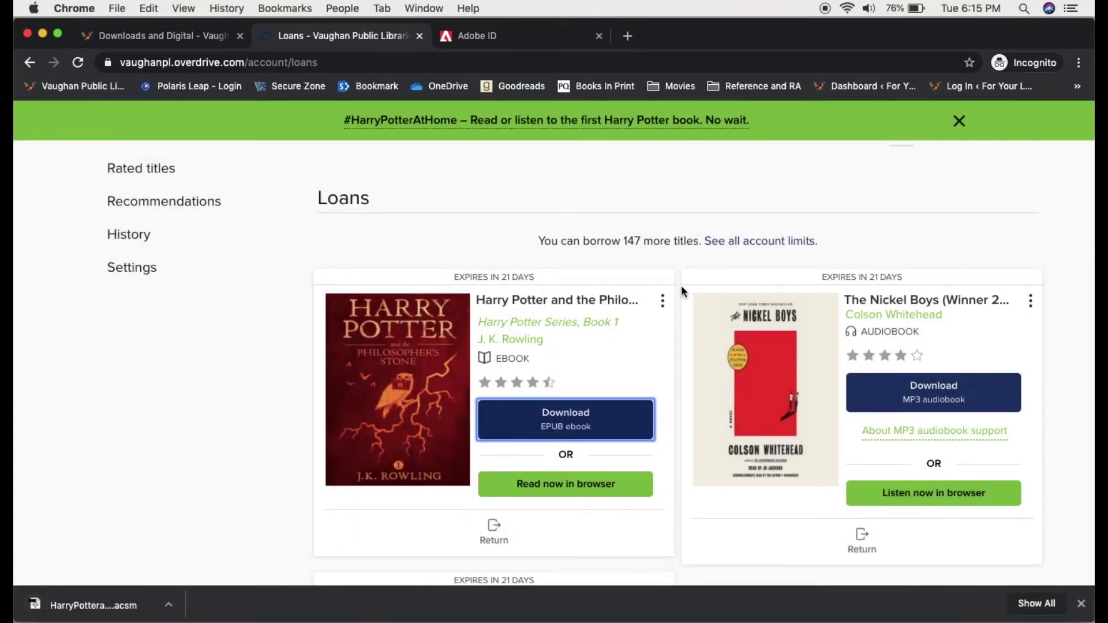
scroll(681, 285, "down", 1)
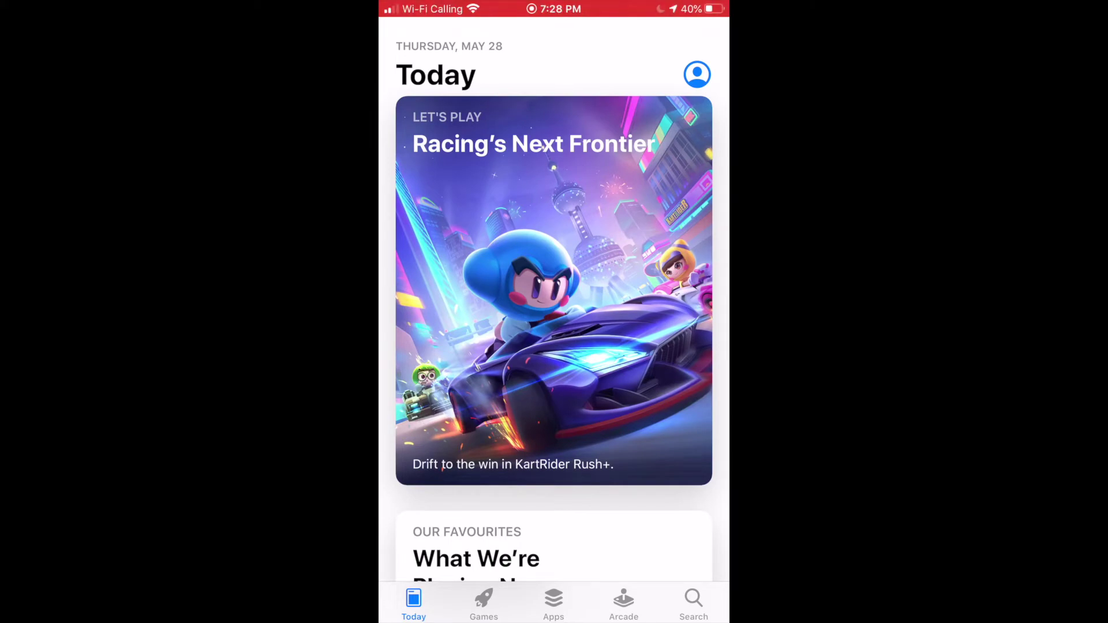
Step: Find Libby, by OverDrive in the App Store search for 'Libby', install it and launch it
left_click(694, 603)
left_click(694, 602)
type("Libby")
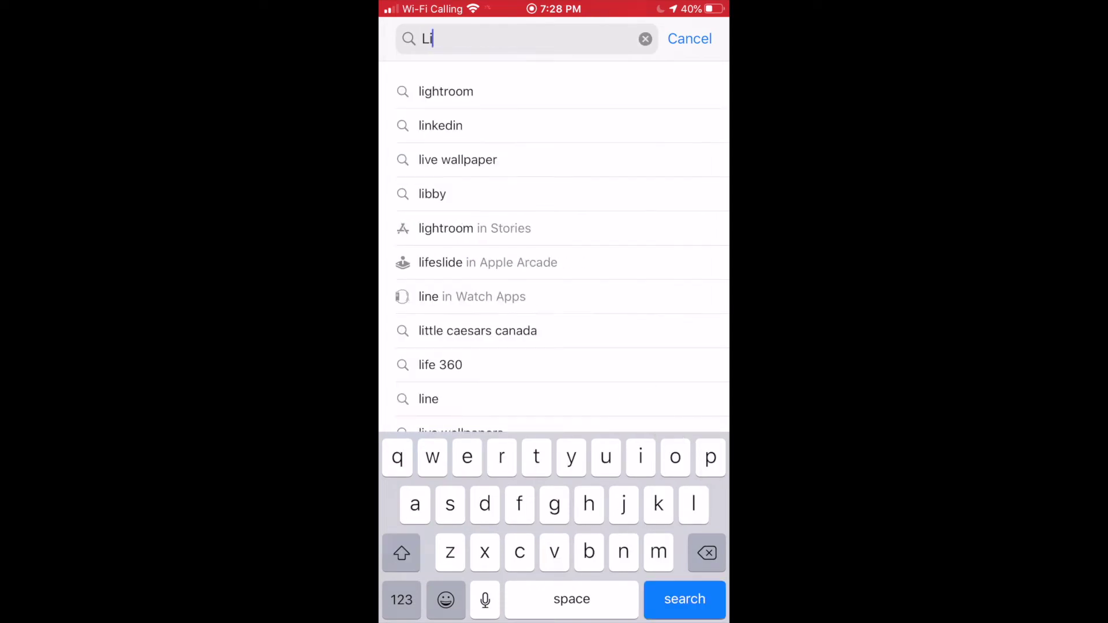
left_click(470, 126)
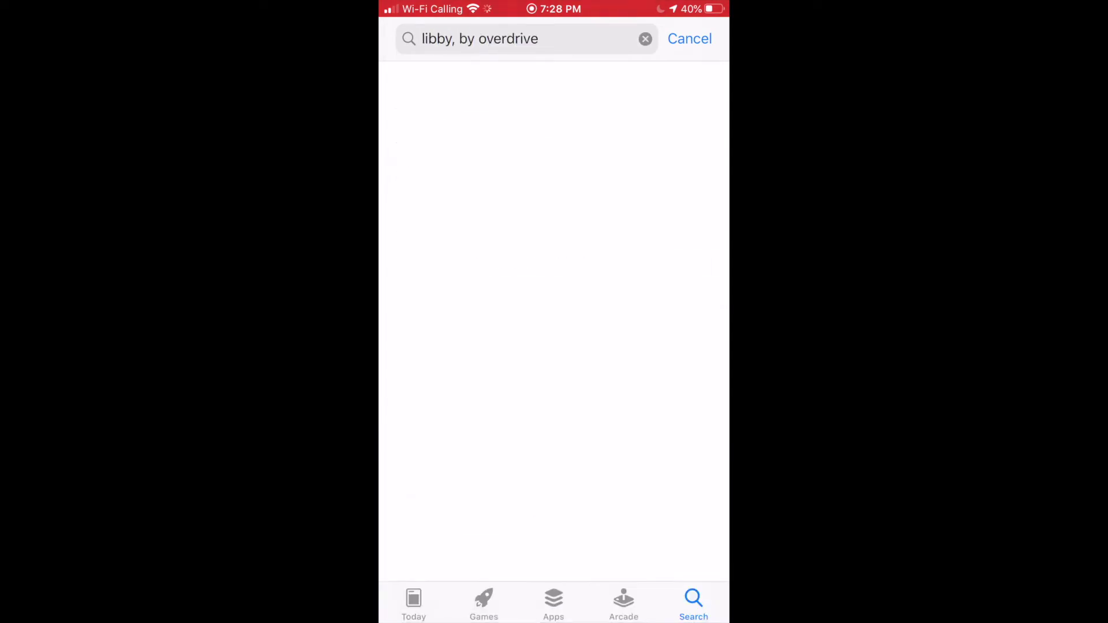
scroll(553, 311, "down", 2)
left_click(519, 271)
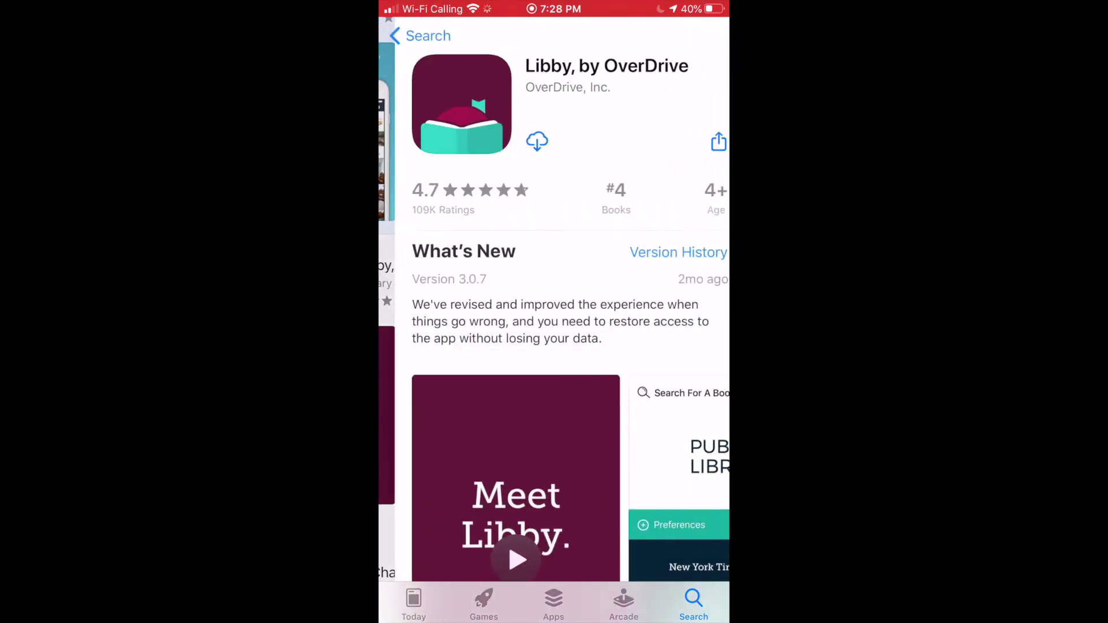
left_click(520, 141)
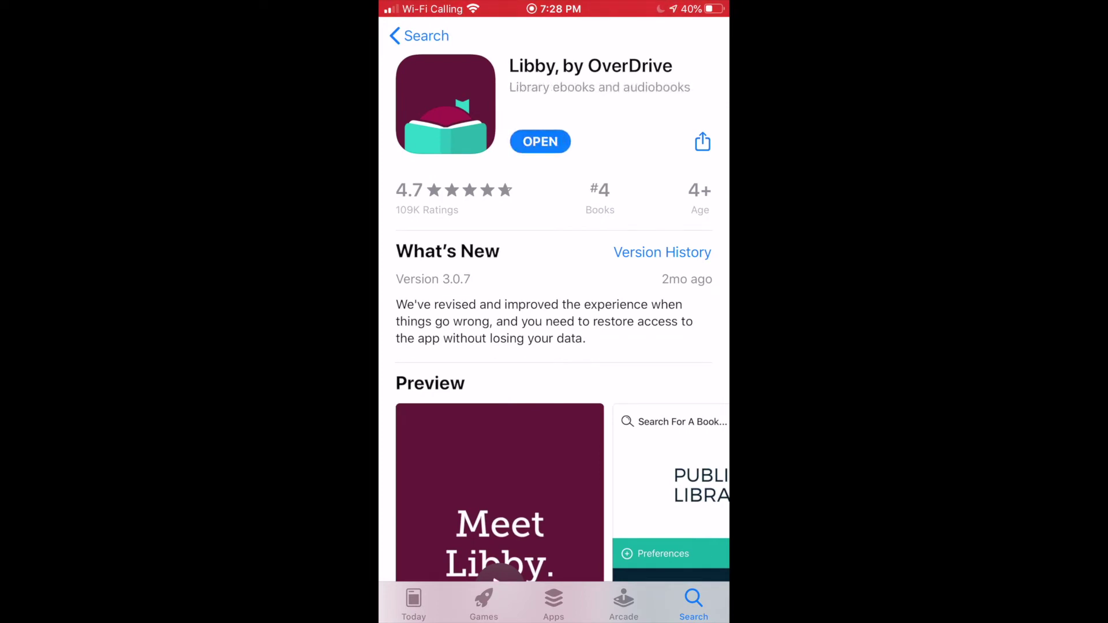
left_click(540, 141)
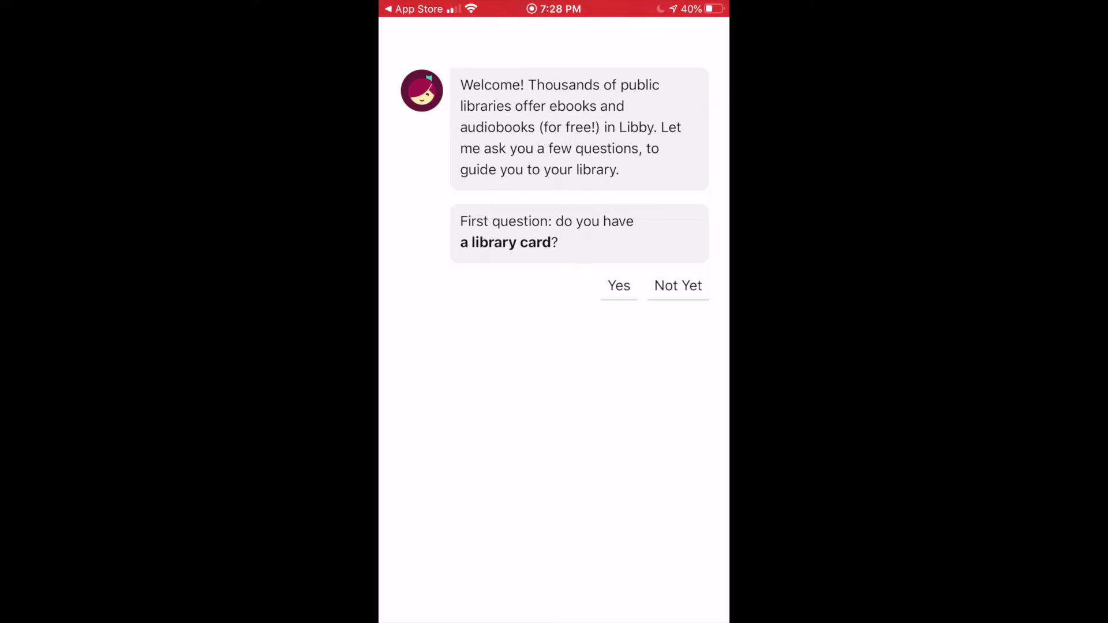
Step: Confirm having a library card and select Vaughan Public Libraries by searching 'vaughan pub'
left_click(619, 285)
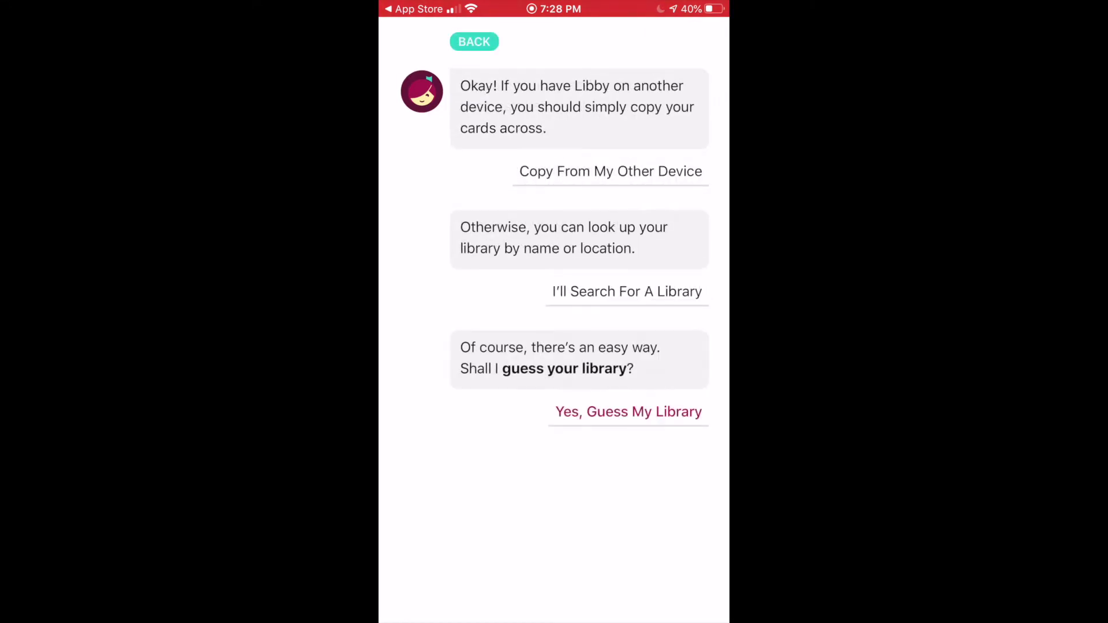
left_click(627, 291)
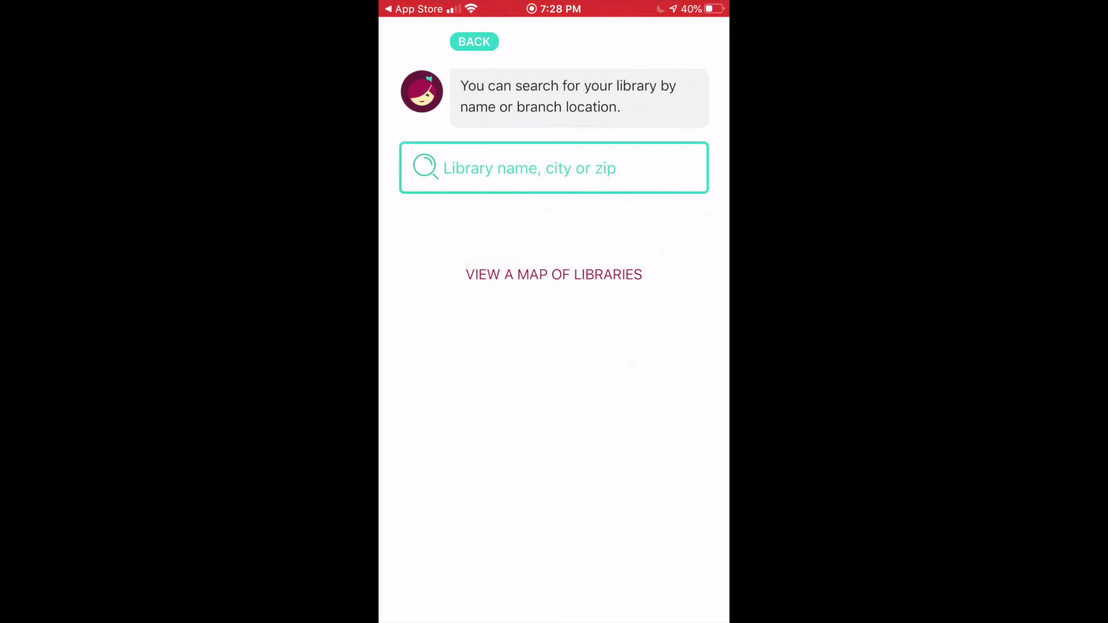
left_click(444, 168)
type("vaugh")
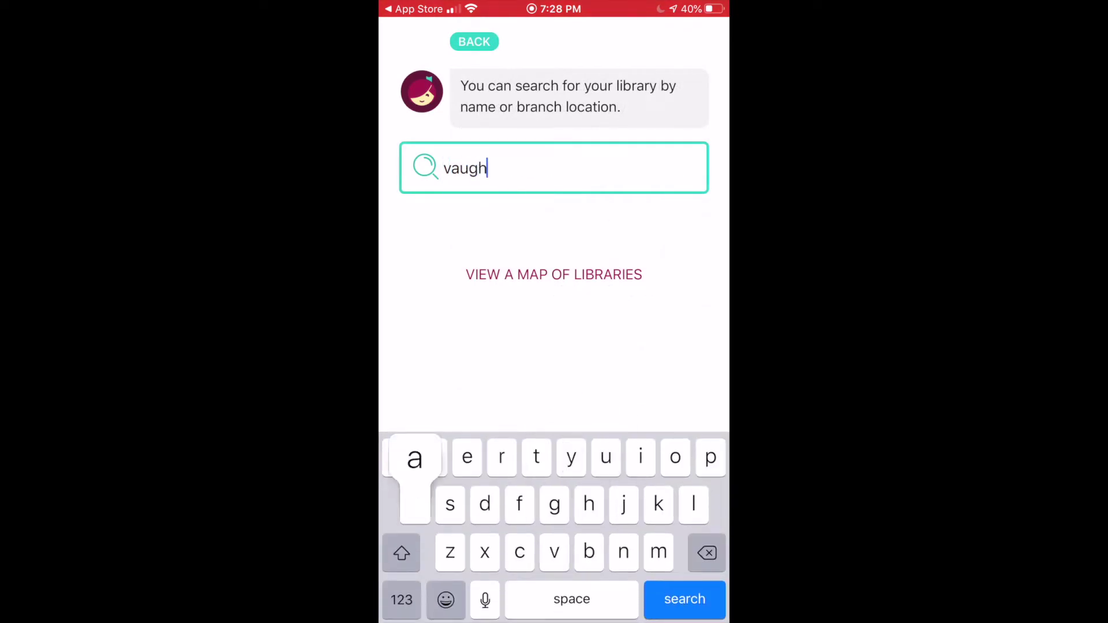
type("an pub")
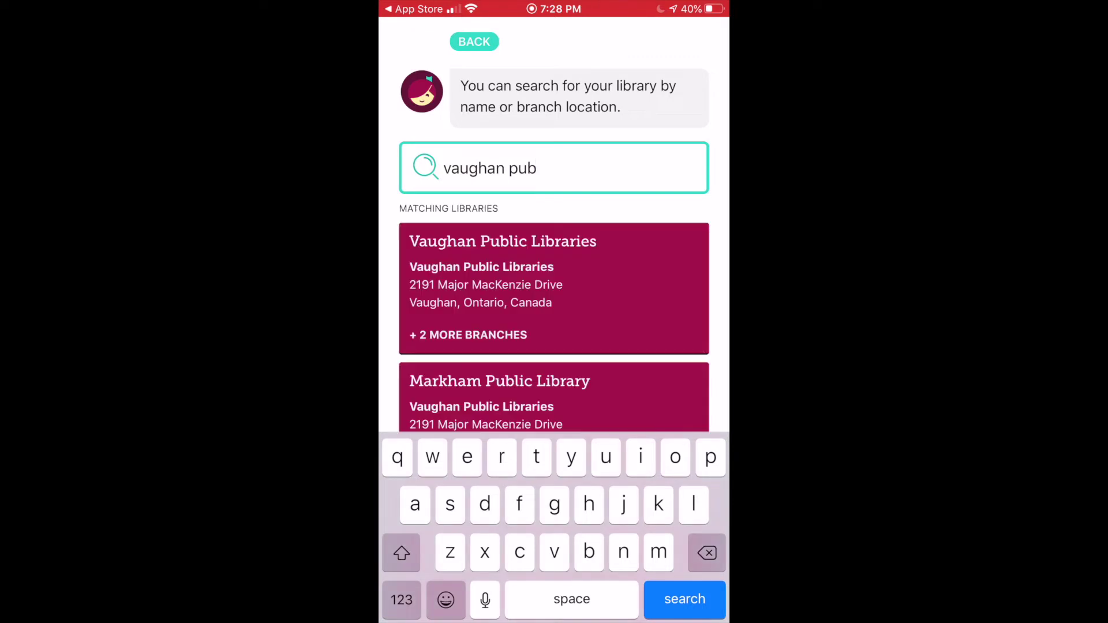
key("Return")
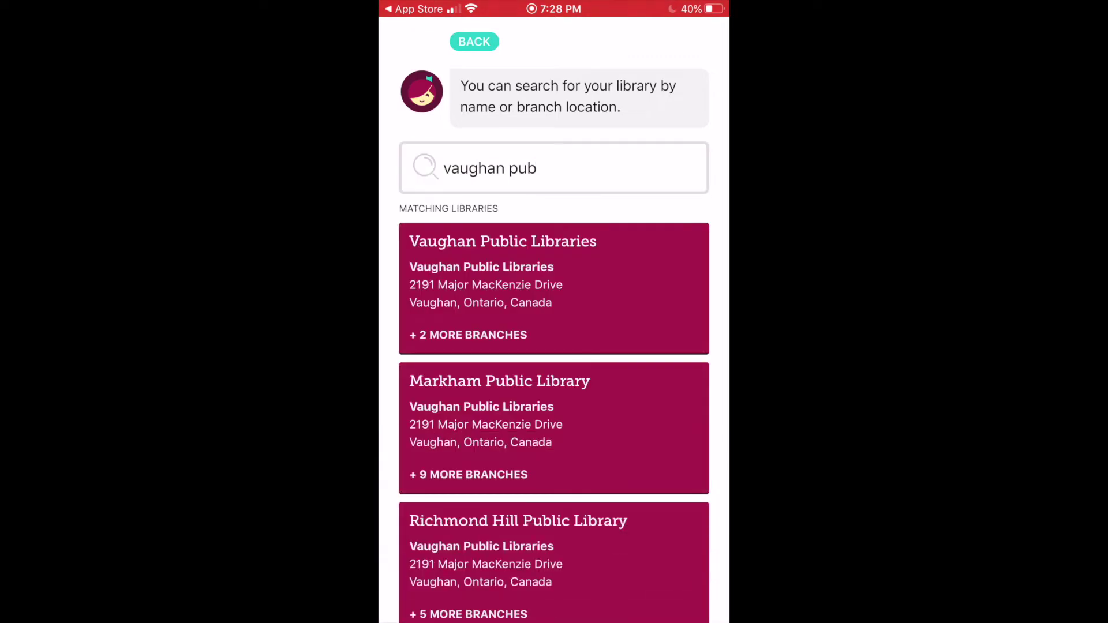
left_click(502, 242)
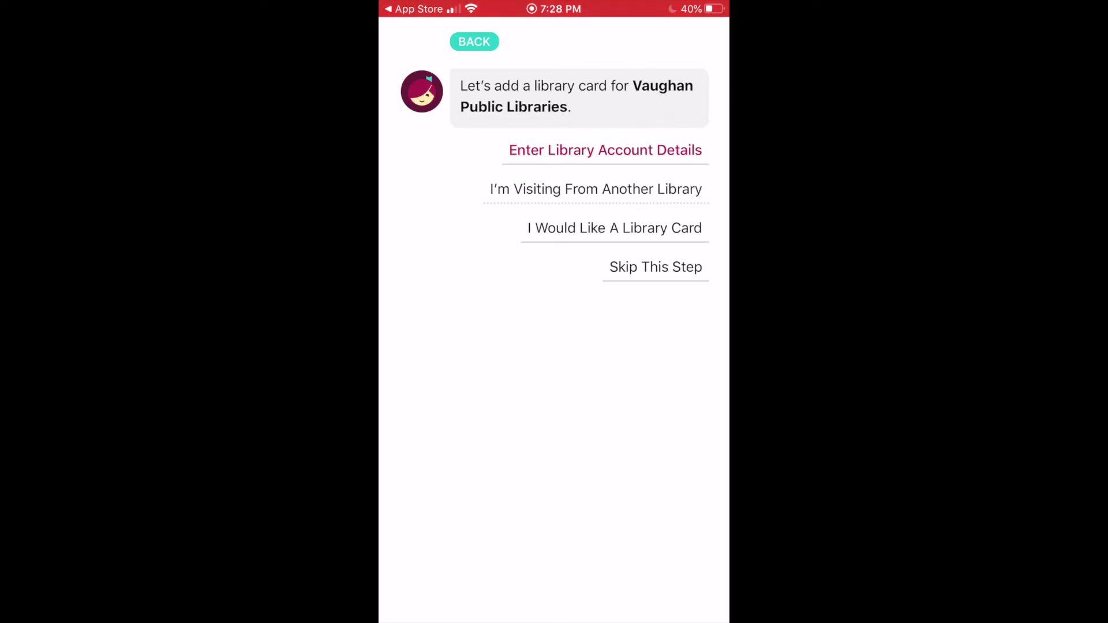
Step: Enter the library card number and PIN to sign in to the Vaughan account
left_click(605, 150)
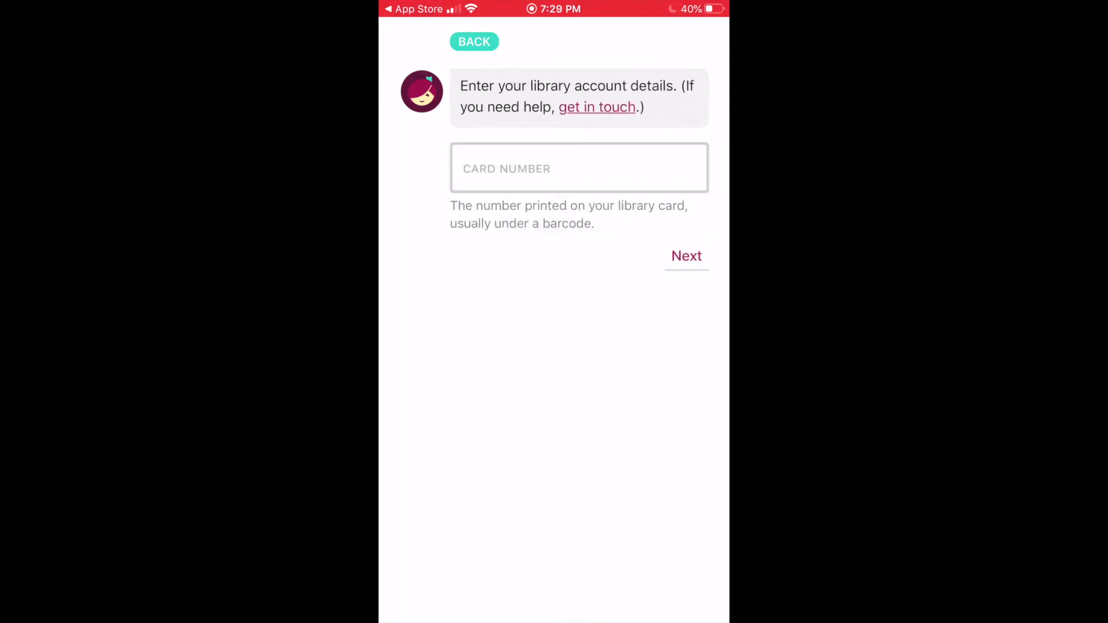
left_click(579, 168)
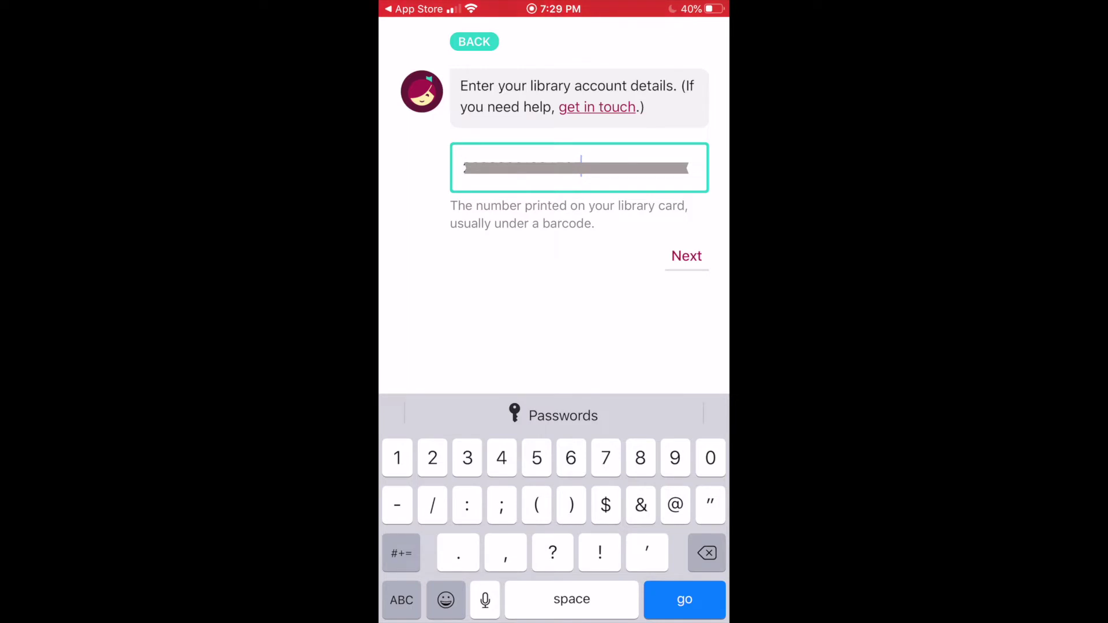
key("Return")
type("1234")
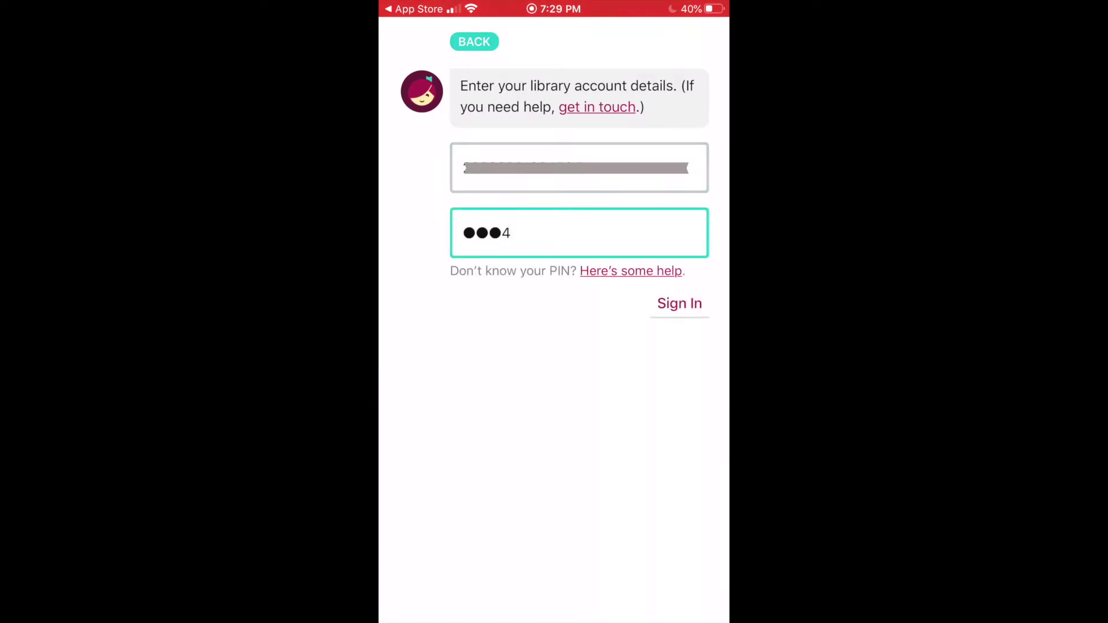
key("Return")
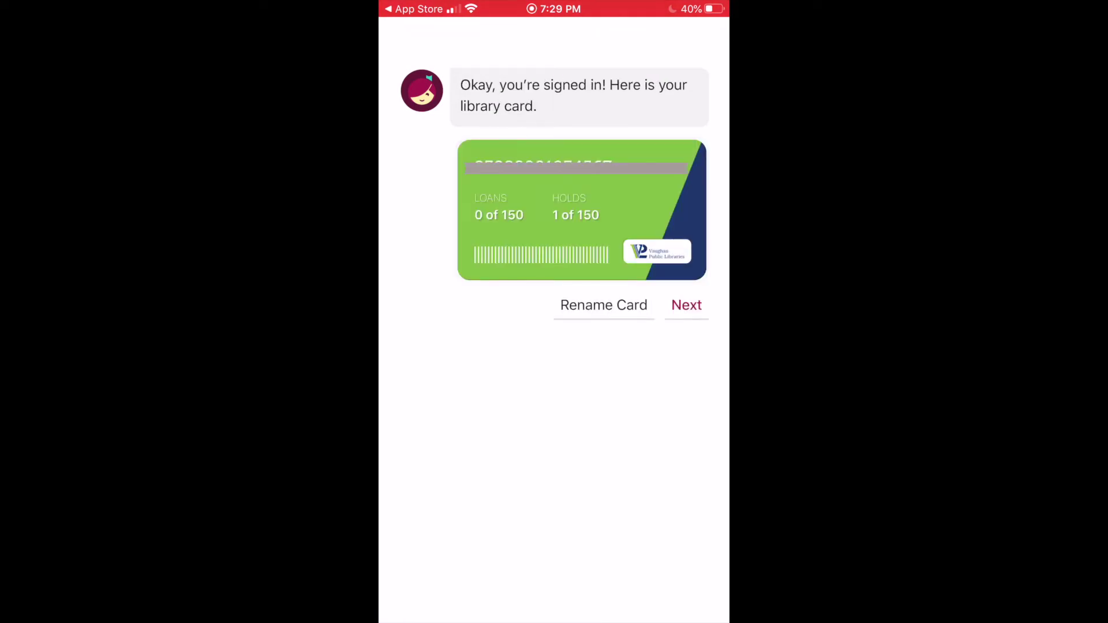
Step: Continue to the Vaughan library home, check the loans and holds shelf, and return home
left_click(686, 305)
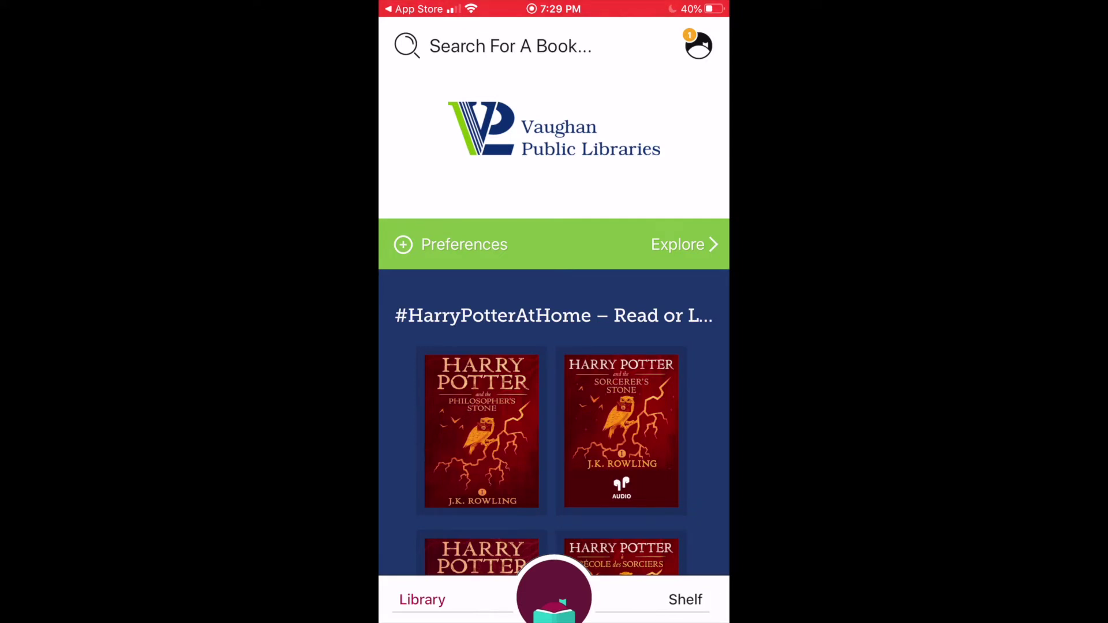
left_click(692, 599)
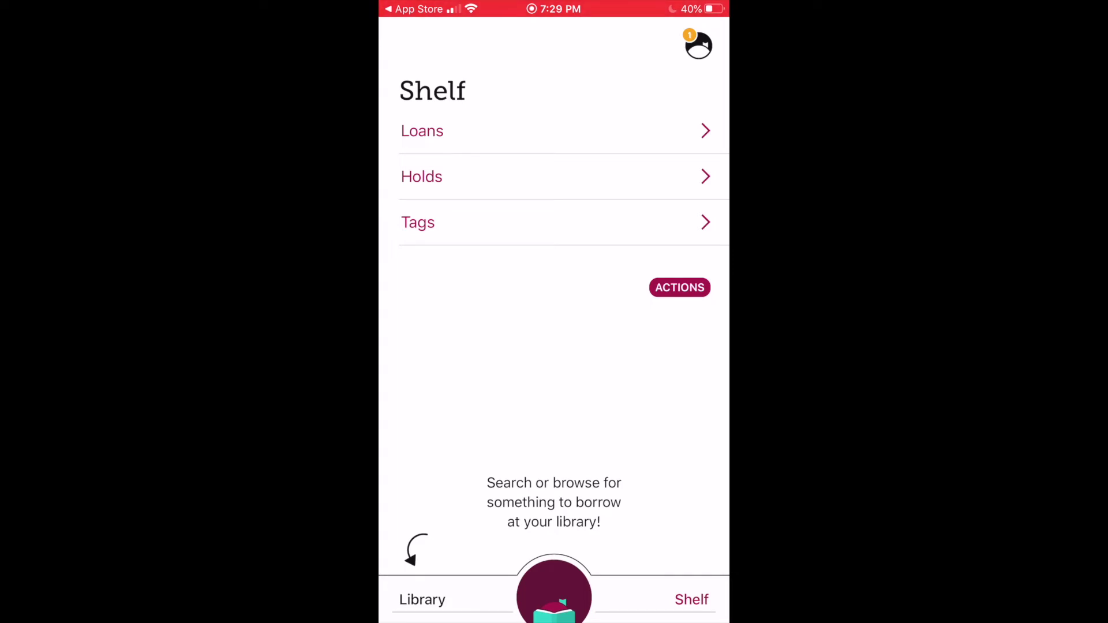
left_click(422, 600)
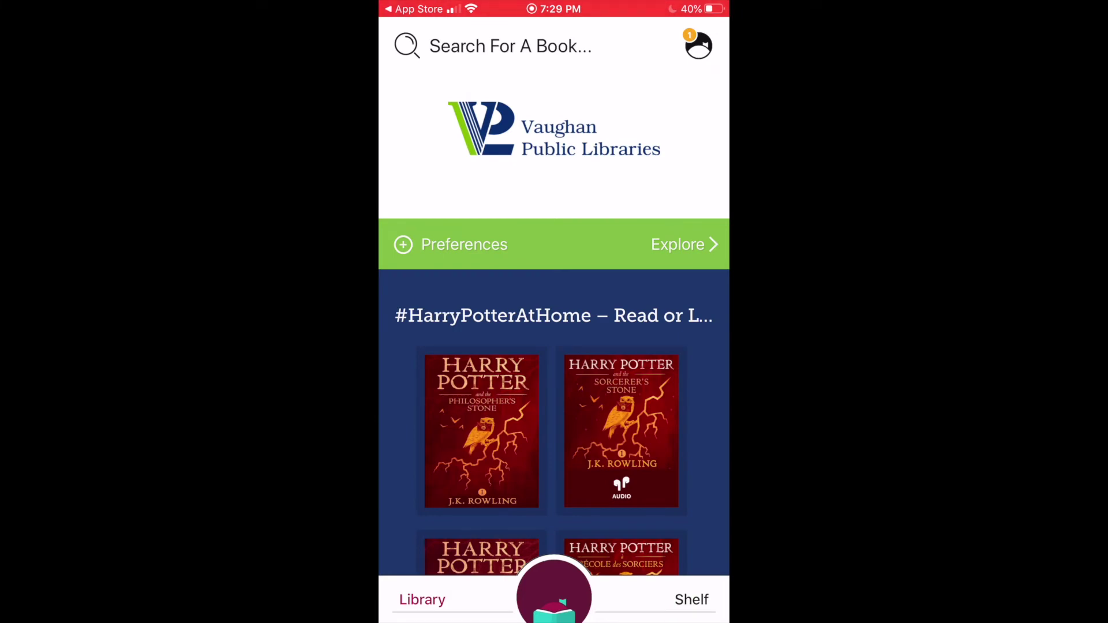
left_click(510, 45)
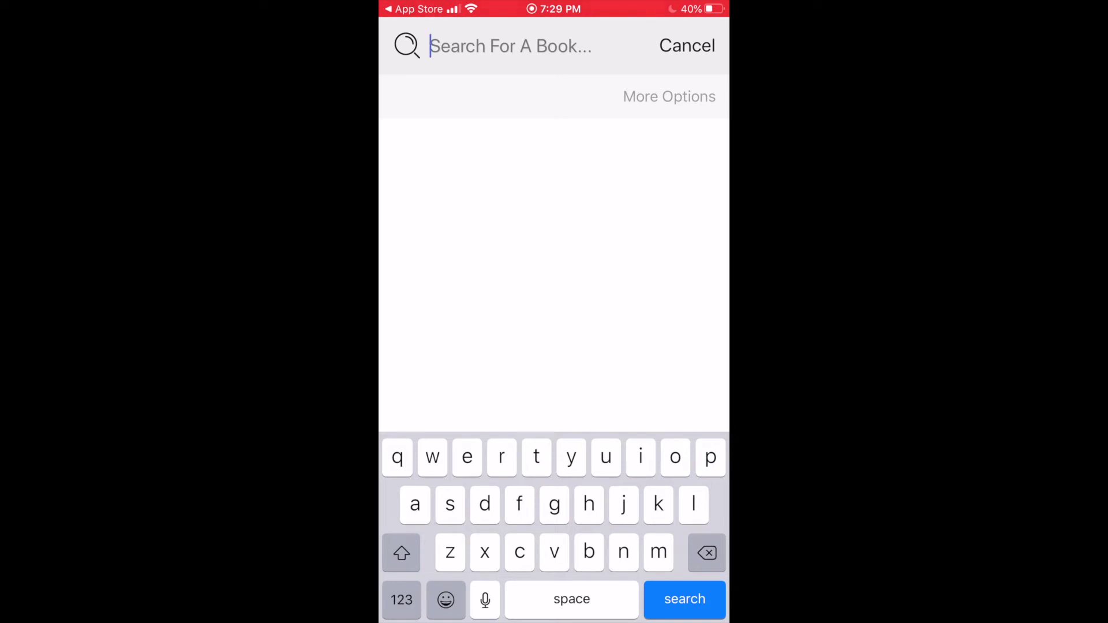
left_click(686, 46)
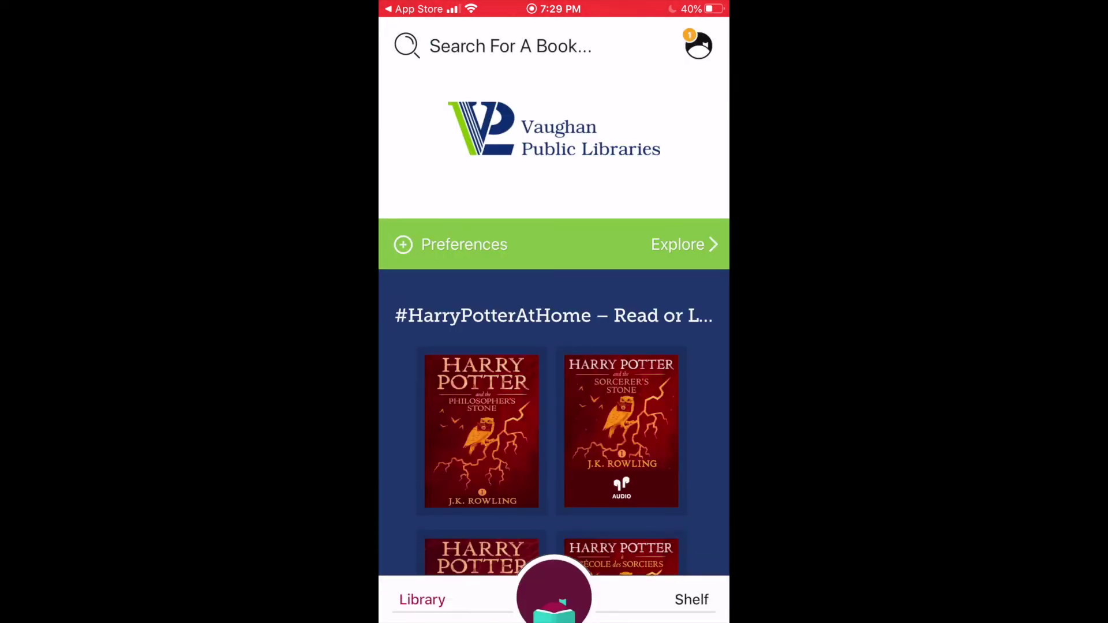
scroll(554, 312, "down", 20)
scroll(554, 312, "up", 20)
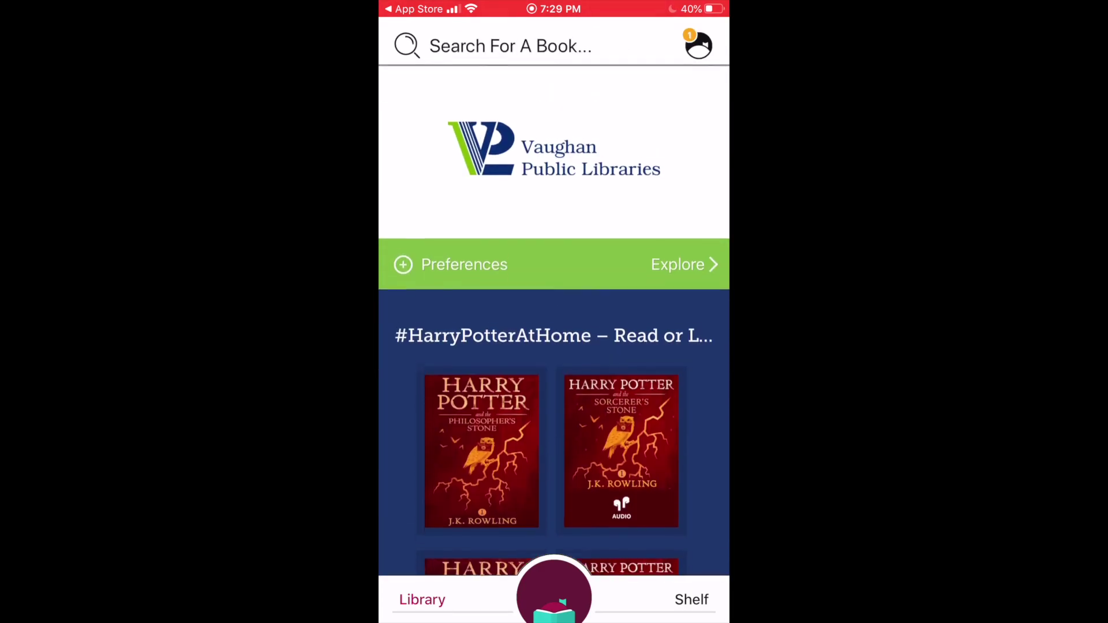
Step: Browse Explore guides and browsing preferences, then open Harry Potter and the Philosopher's Stone
left_click(682, 244)
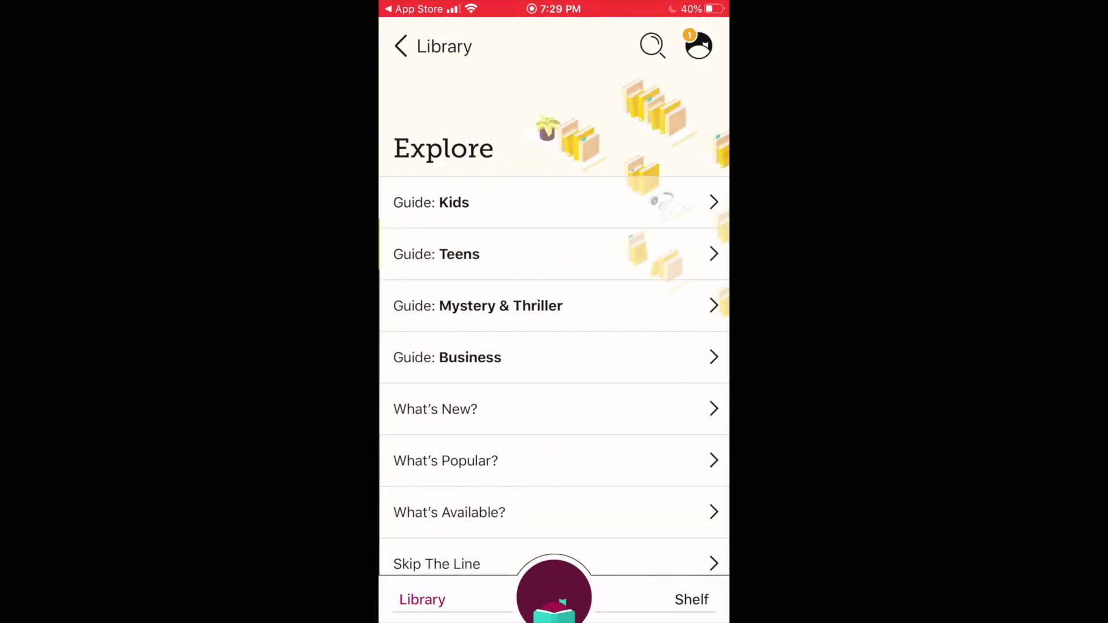
scroll(554, 312, "down", 5)
scroll(554, 311, "up", 5)
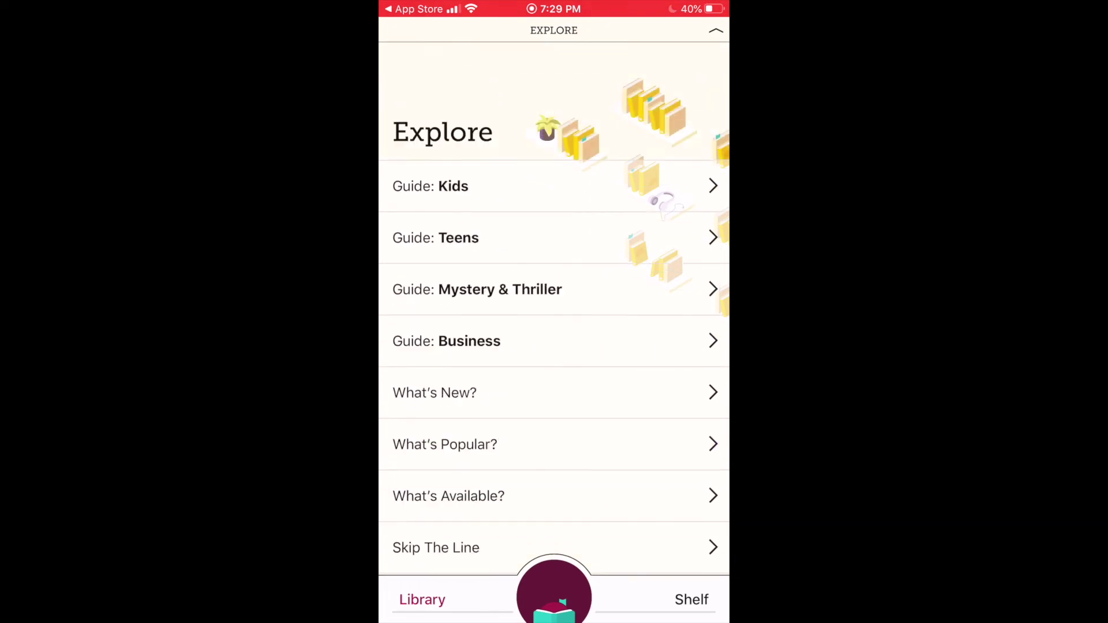
left_click(410, 45)
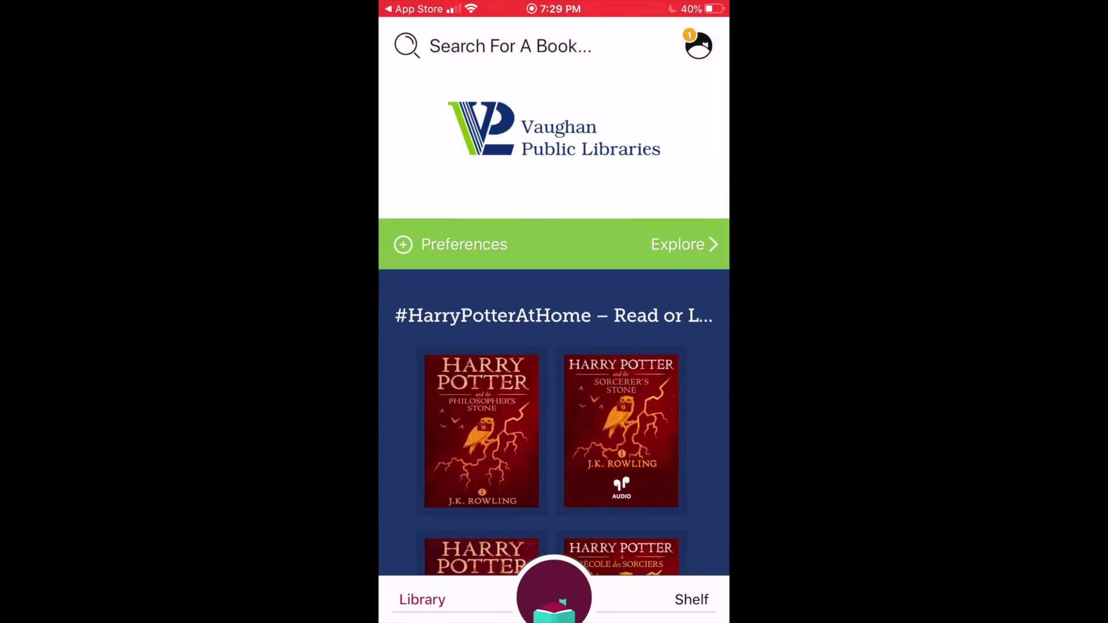
left_click(403, 244)
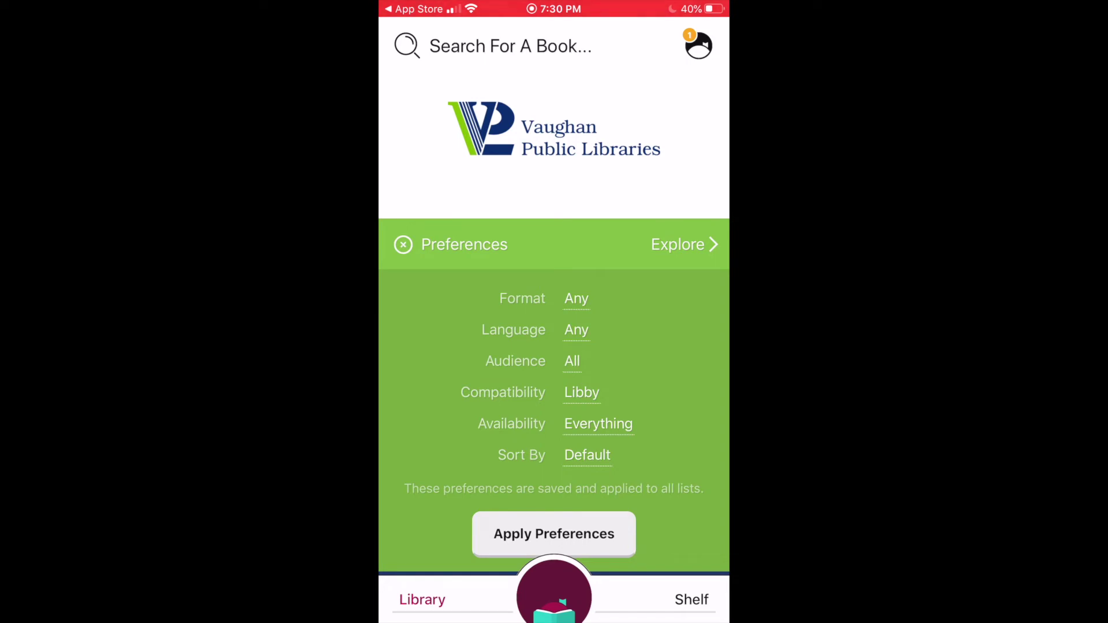
left_click(554, 534)
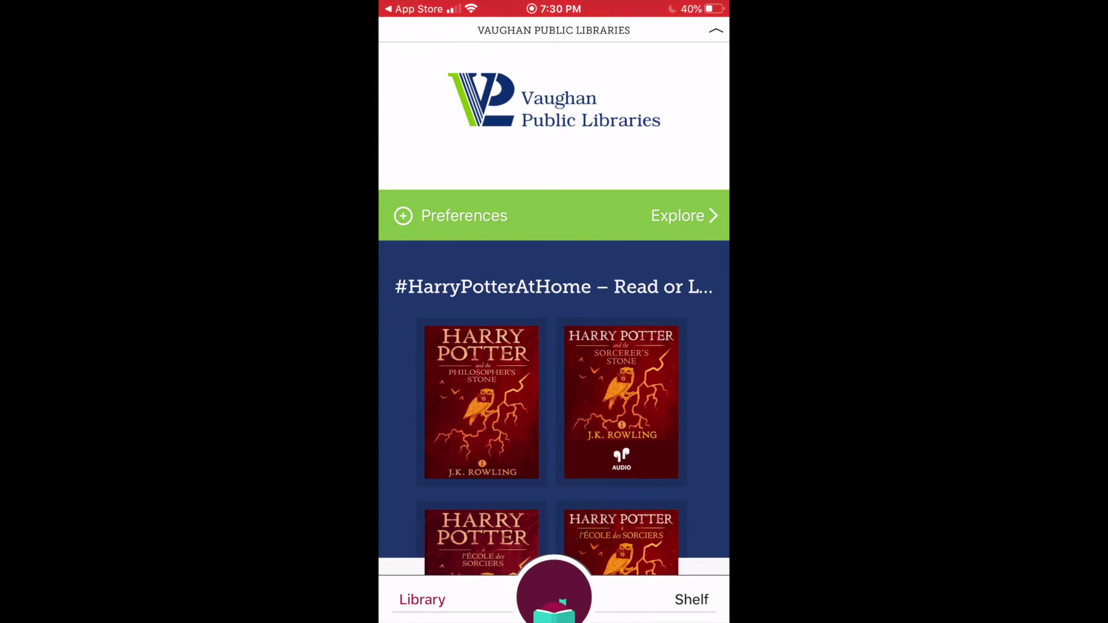
left_click(481, 402)
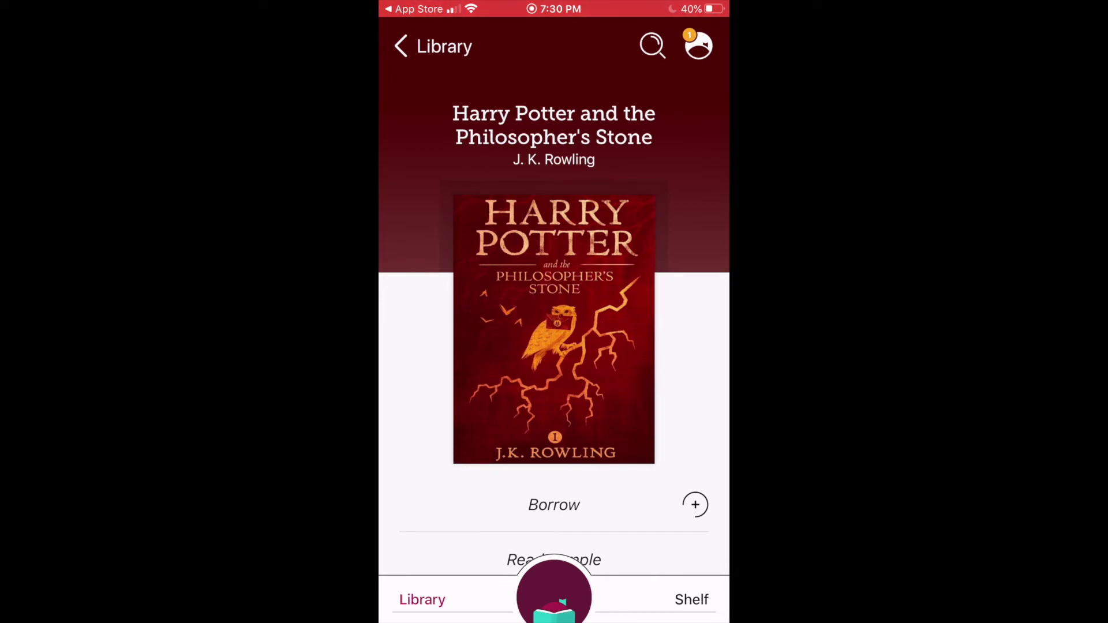
Step: Borrow the Philosopher's Stone for 21 days and go back to the Library home page
left_click(554, 505)
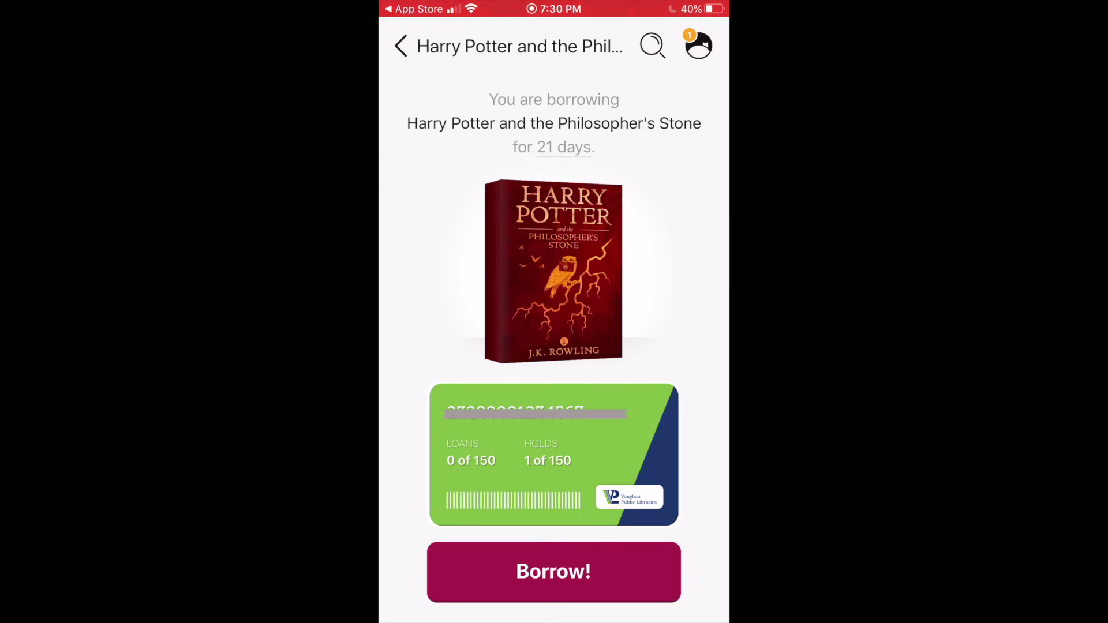
left_click(554, 571)
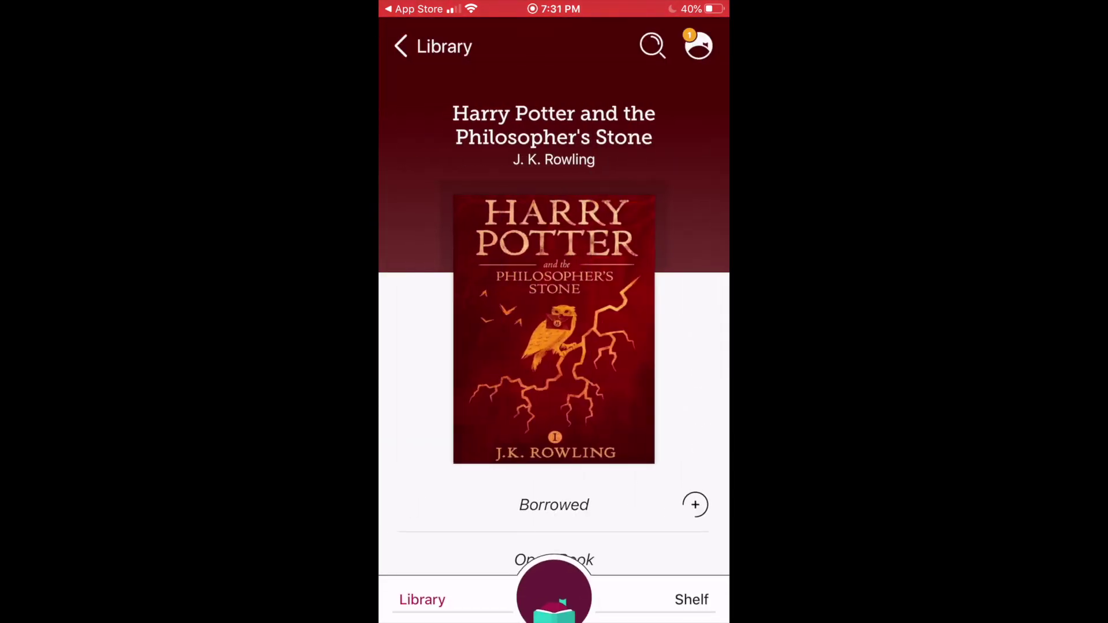
left_click(433, 47)
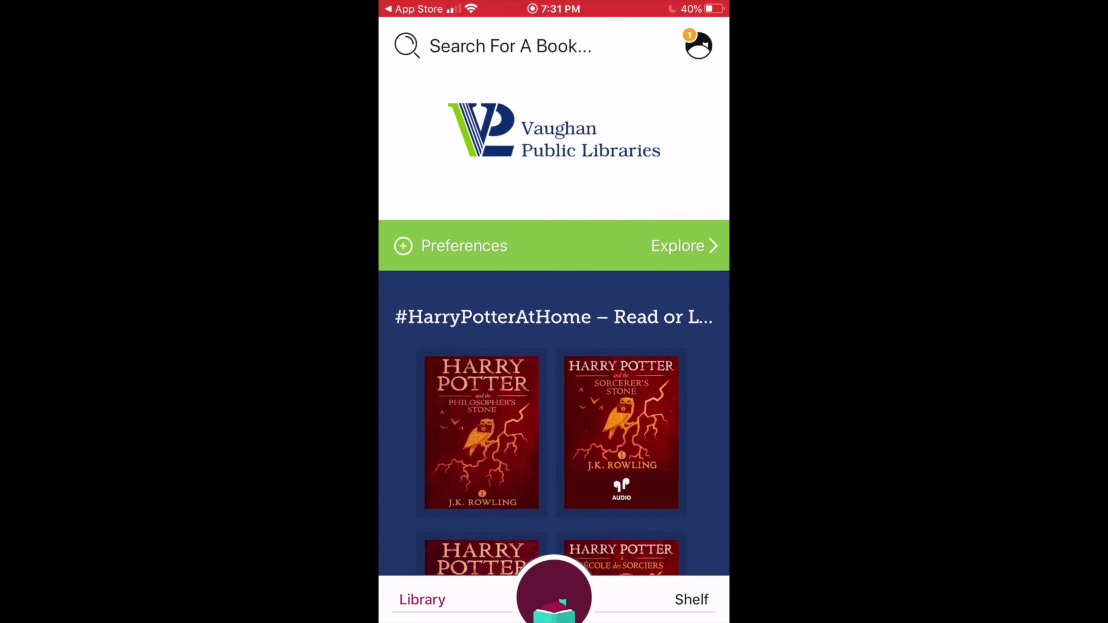
Step: Search Libby for 'harry' and open the Prisoner of Azkaban audiobook's details
left_click(508, 46)
type("harry")
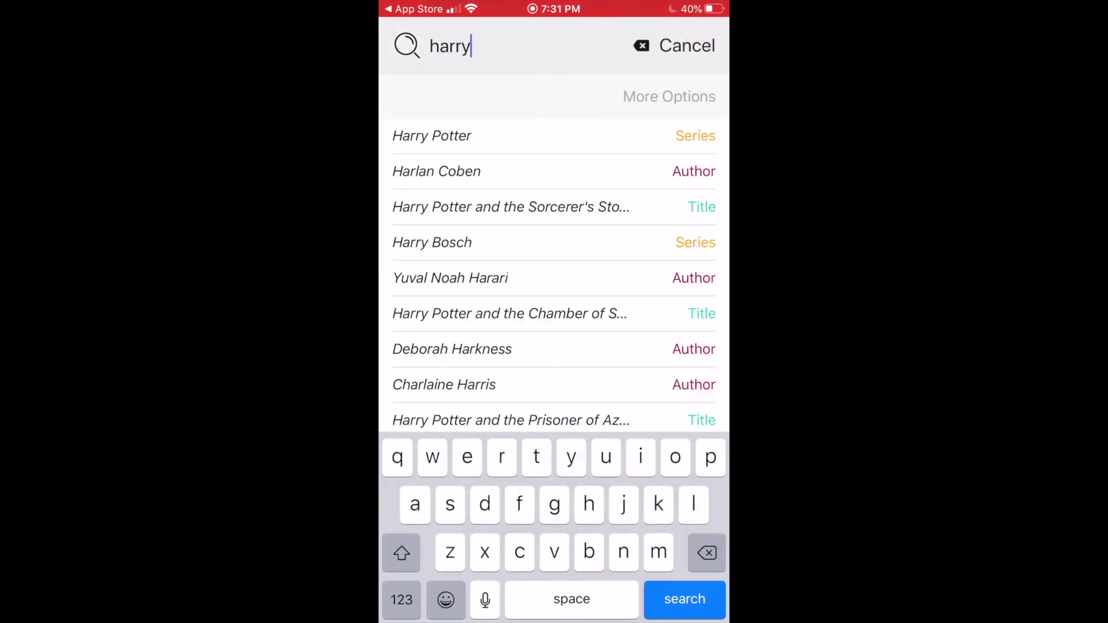
left_click(511, 277)
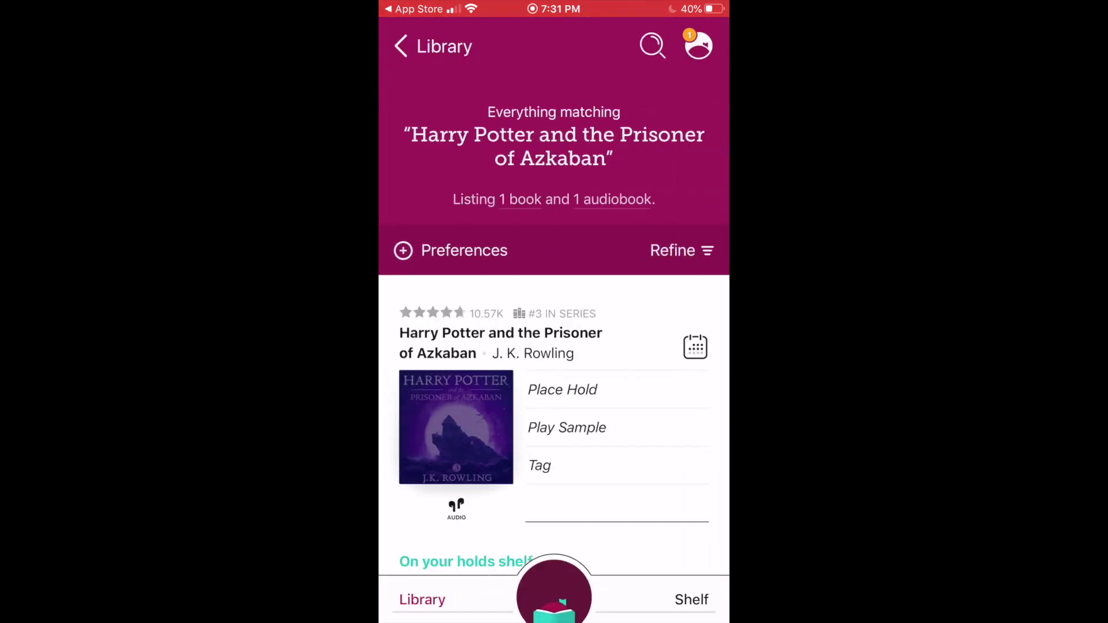
scroll(553, 311, "down", 5)
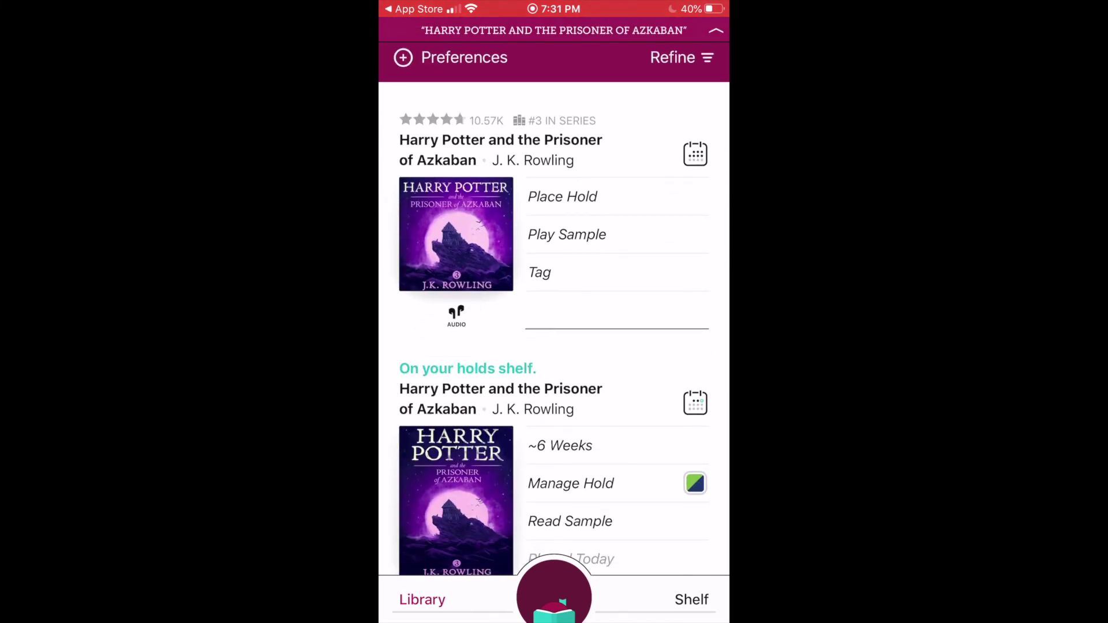
scroll(554, 311, "up", 3)
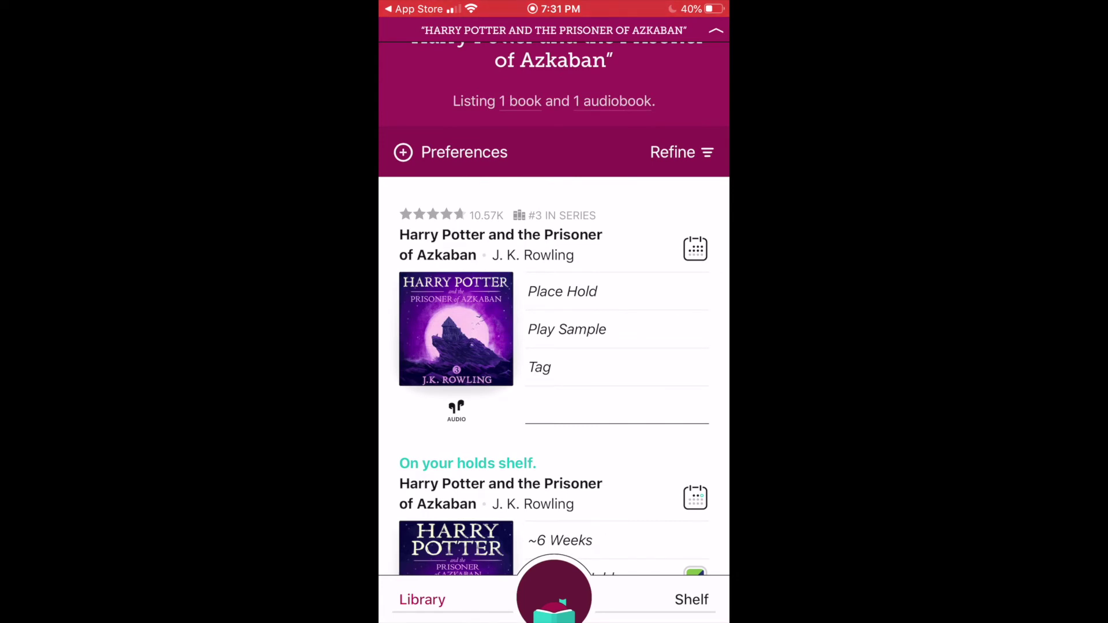
left_click(455, 329)
scroll(554, 312, "down", 3)
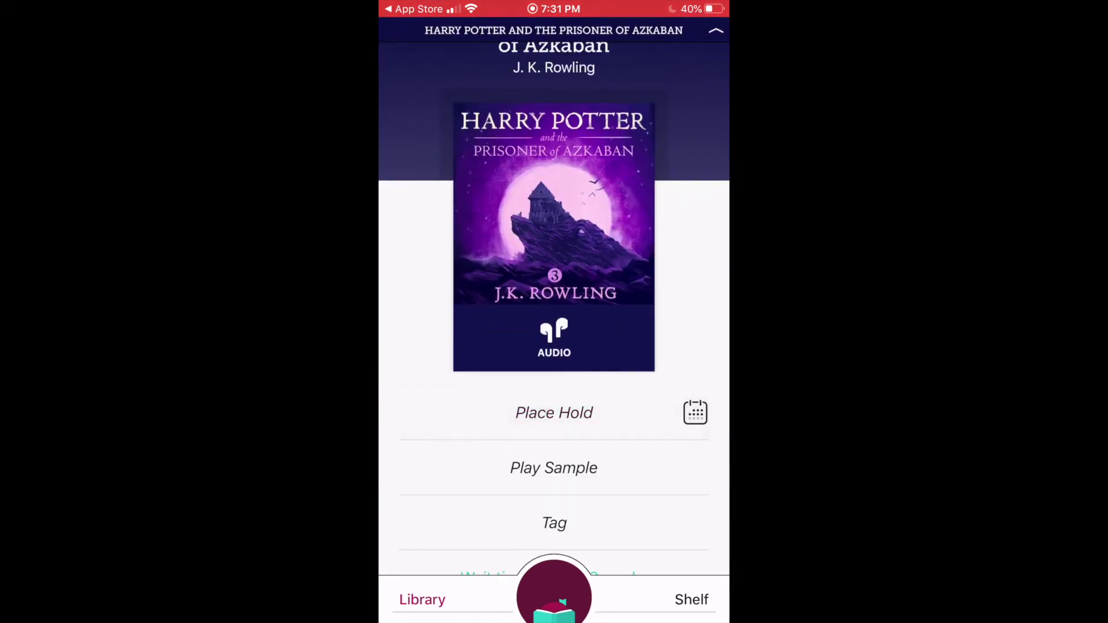
scroll(554, 312, "down", 3)
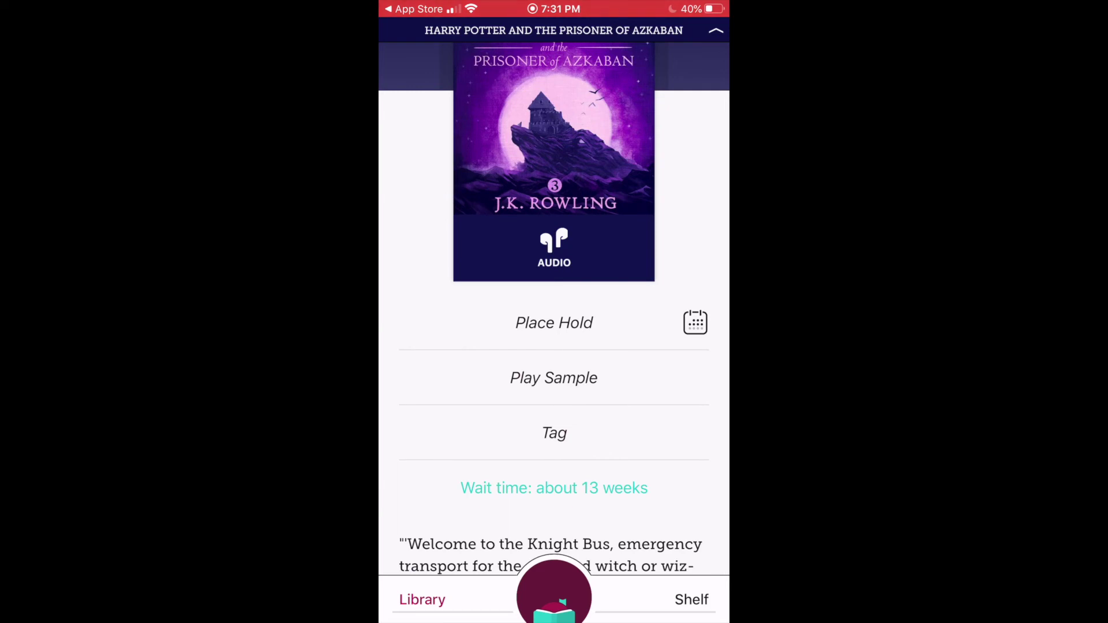
Step: Place a hold on the Prisoner of Azkaban audiobook (about 13 weeks' wait) and go to the Shelf
left_click(554, 323)
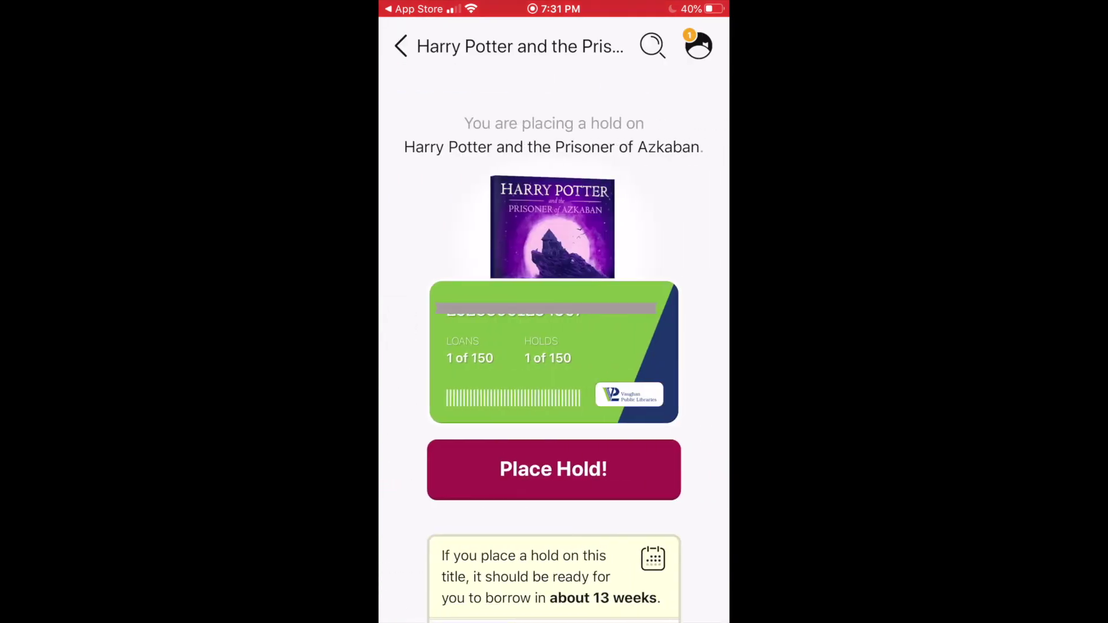
scroll(554, 323, "down", 3)
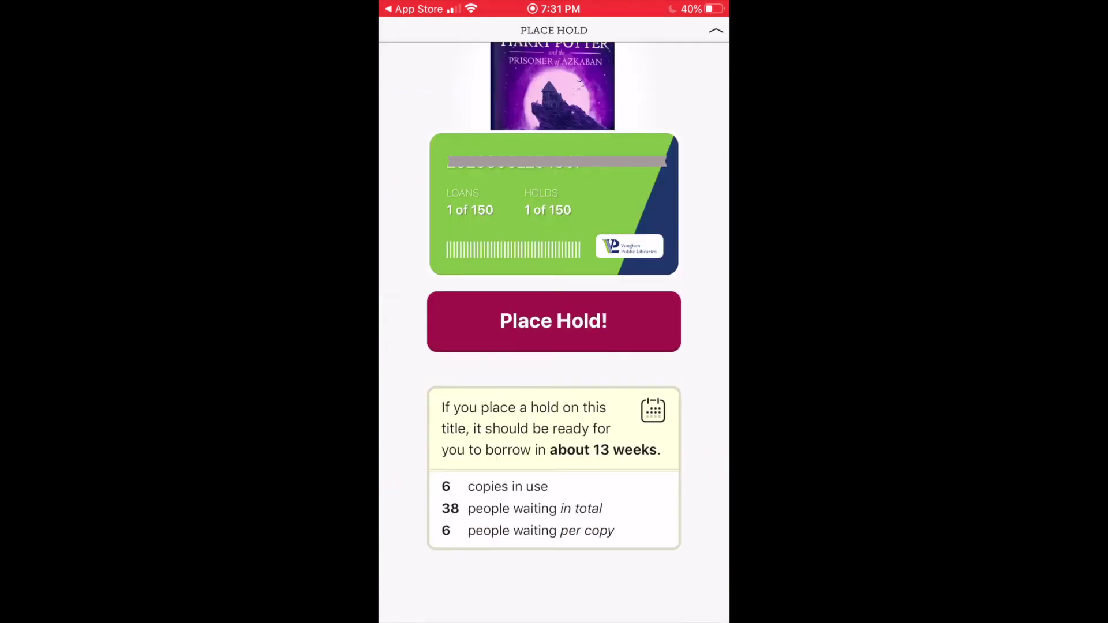
left_click(554, 322)
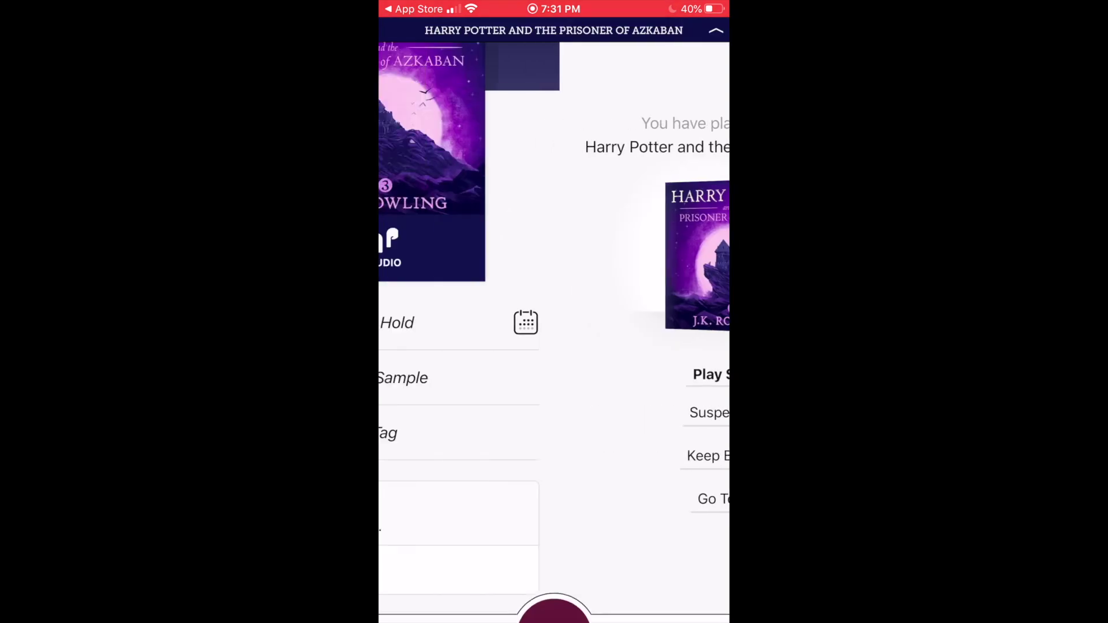
left_click(691, 600)
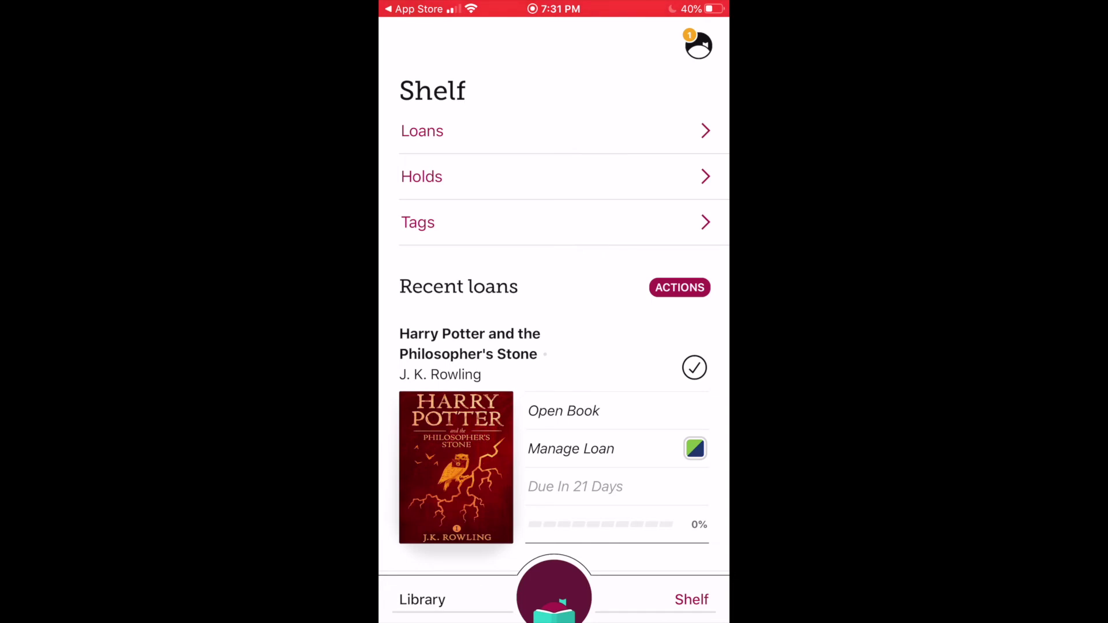
Step: Check the Holds list on the Shelf, then return and view current Loans
left_click(422, 177)
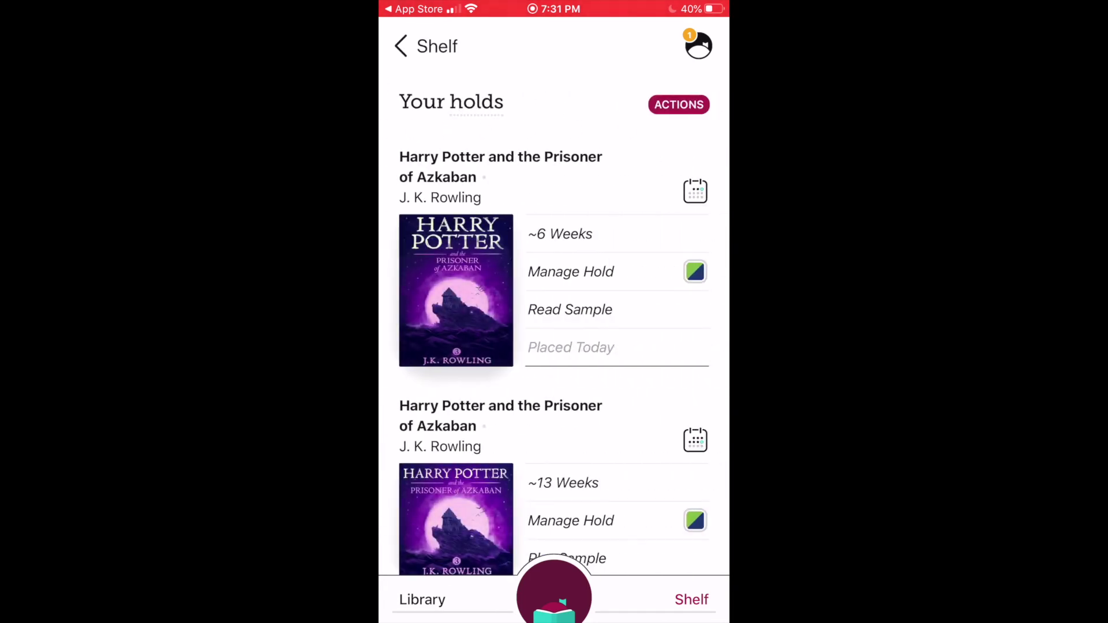
left_click(425, 46)
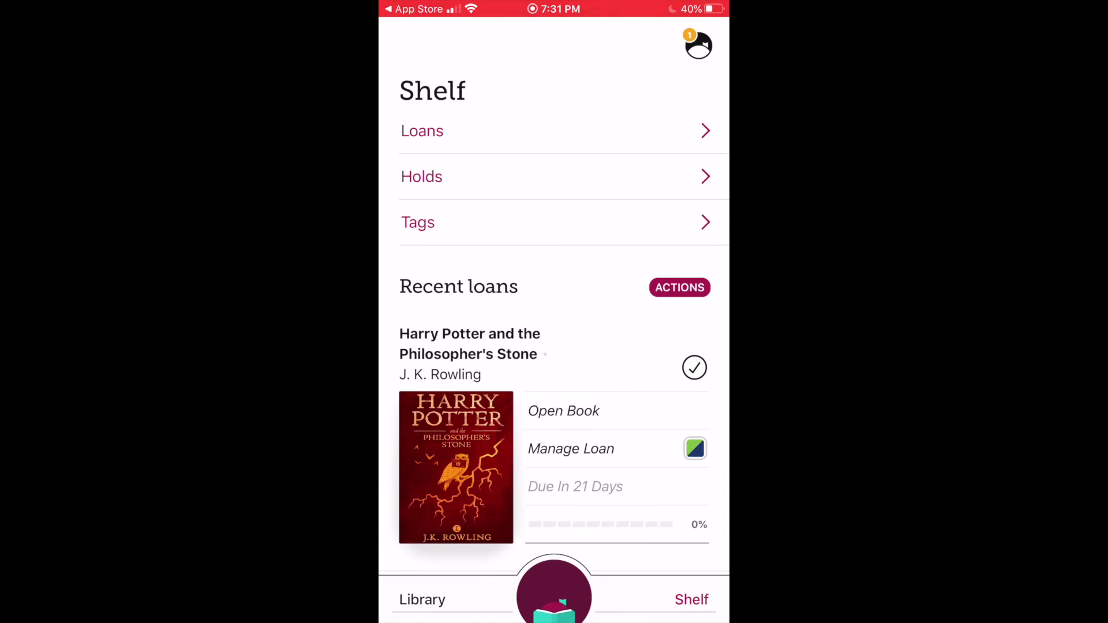
scroll(554, 312, "down", 2)
left_click(421, 94)
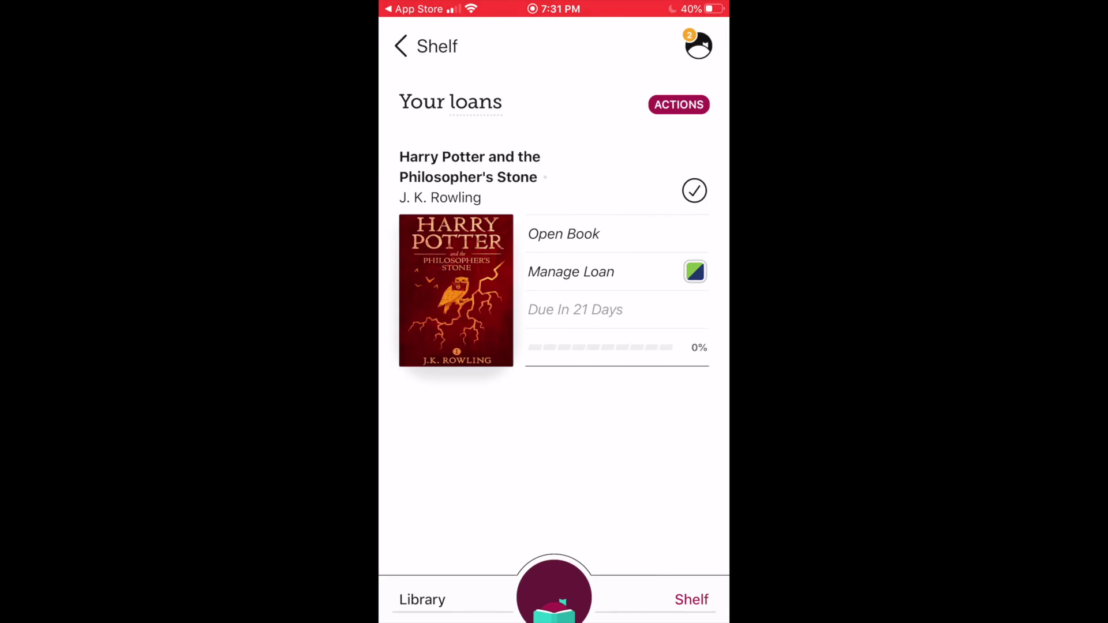
Step: Open Harry Potter and the Philosopher's Stone, read one page, and close the reader
left_click(455, 290)
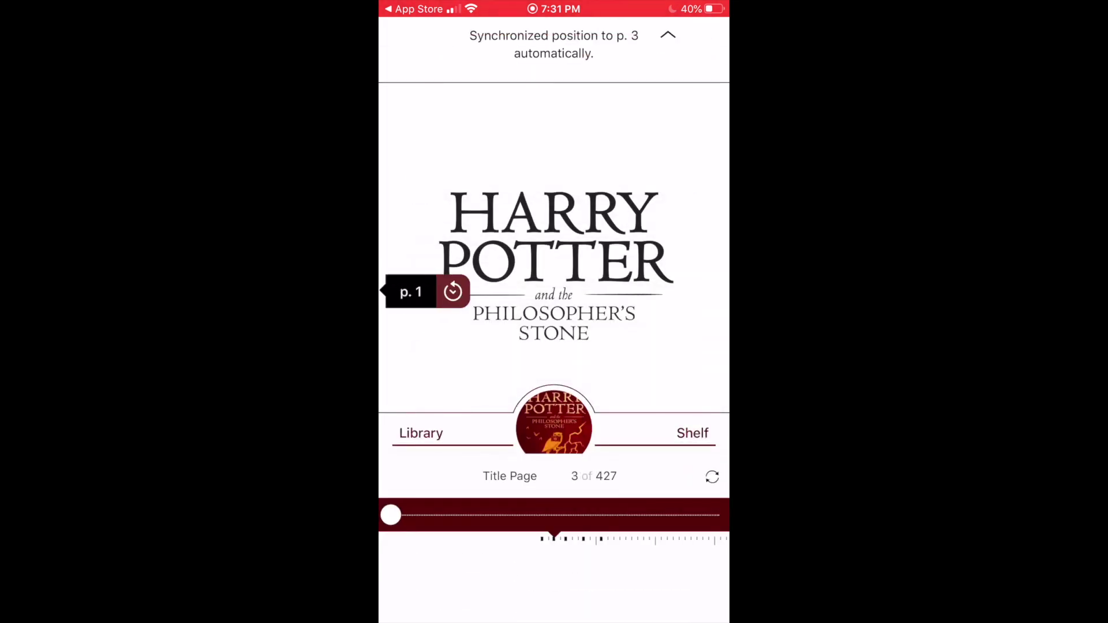
key("Right")
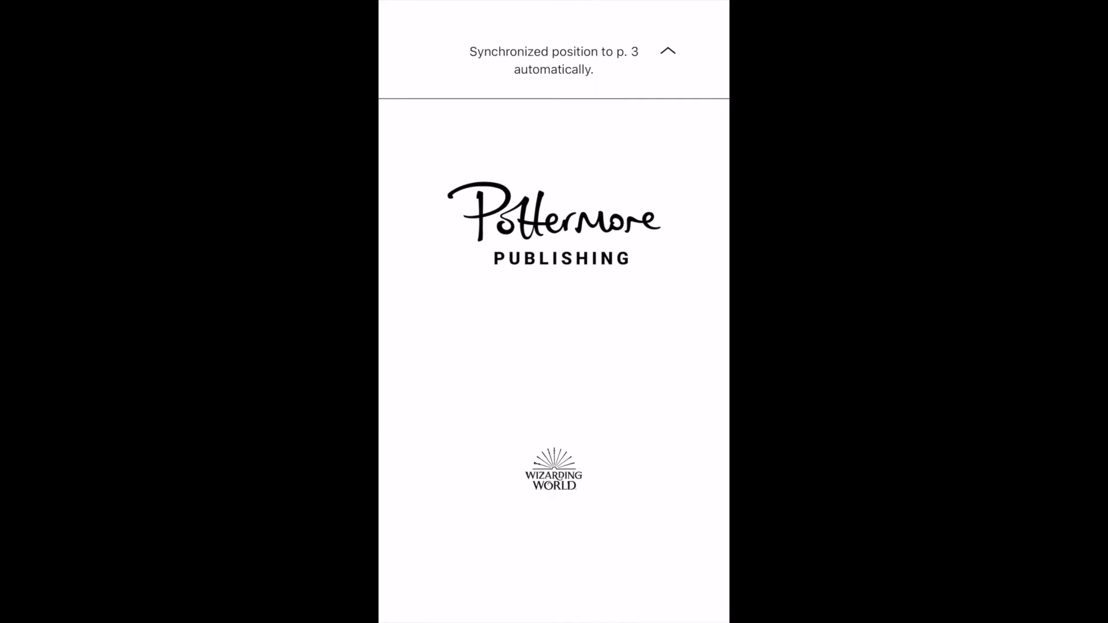
left_click(554, 346)
left_click(415, 47)
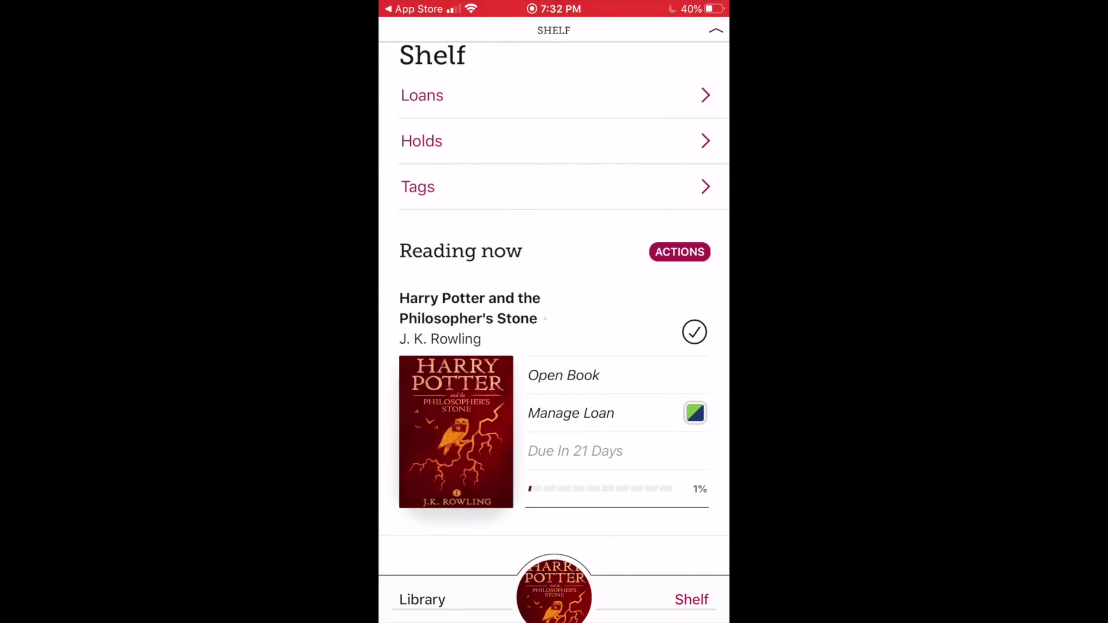
left_click(679, 252)
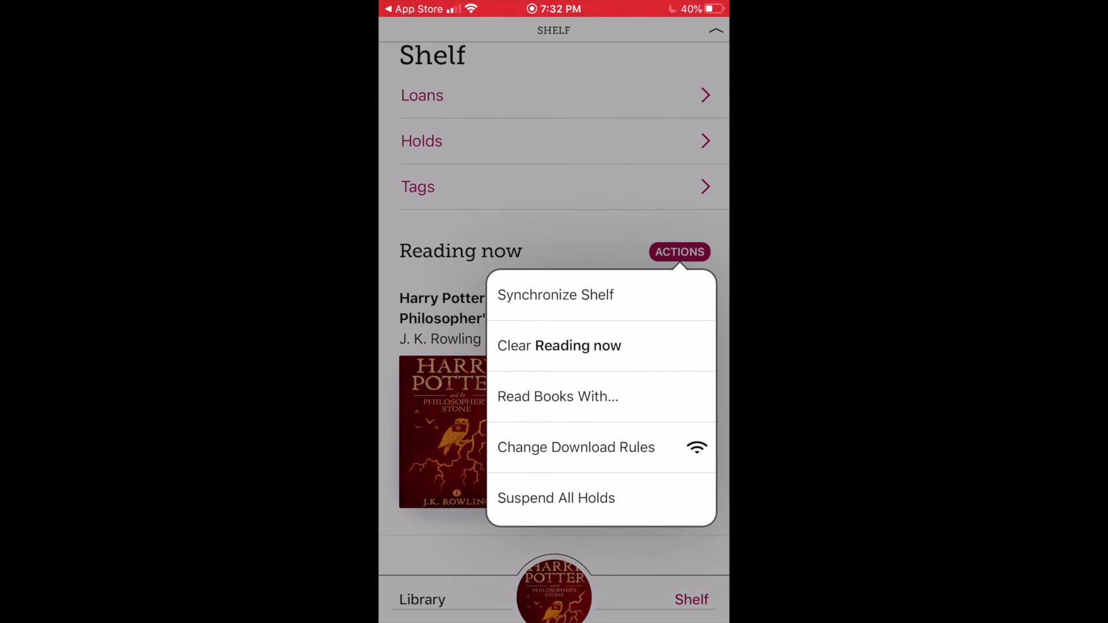
left_click(576, 447)
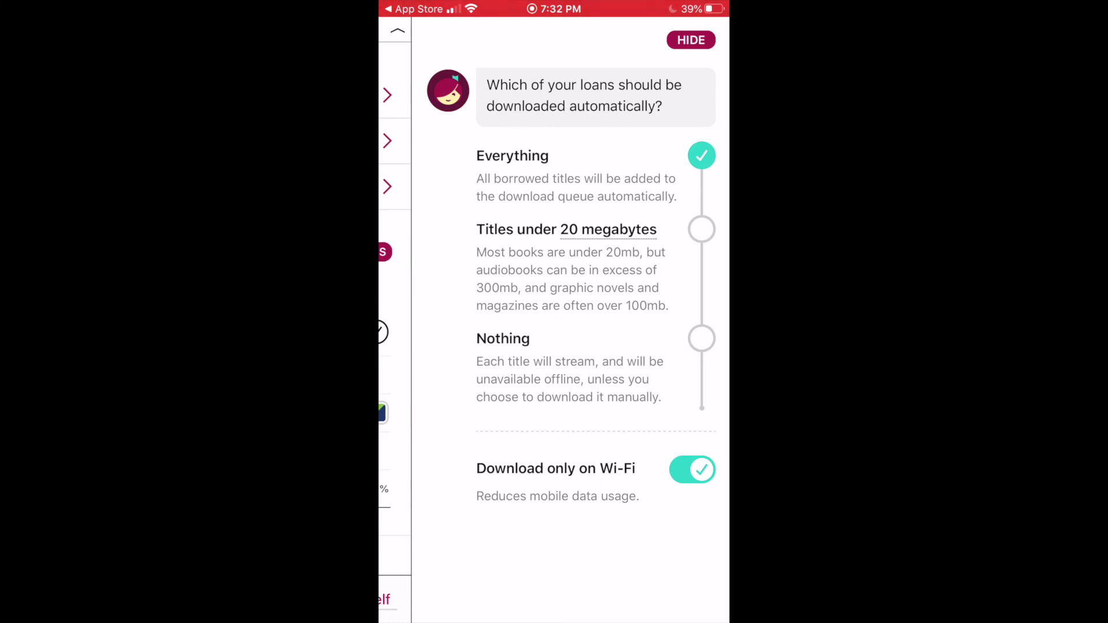
left_click(690, 40)
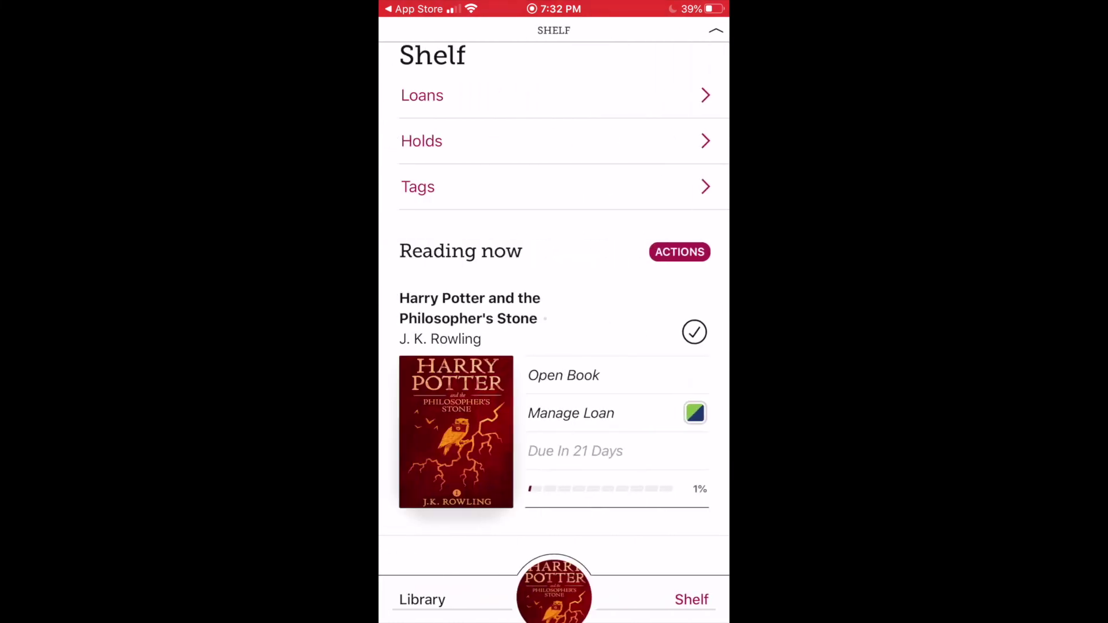